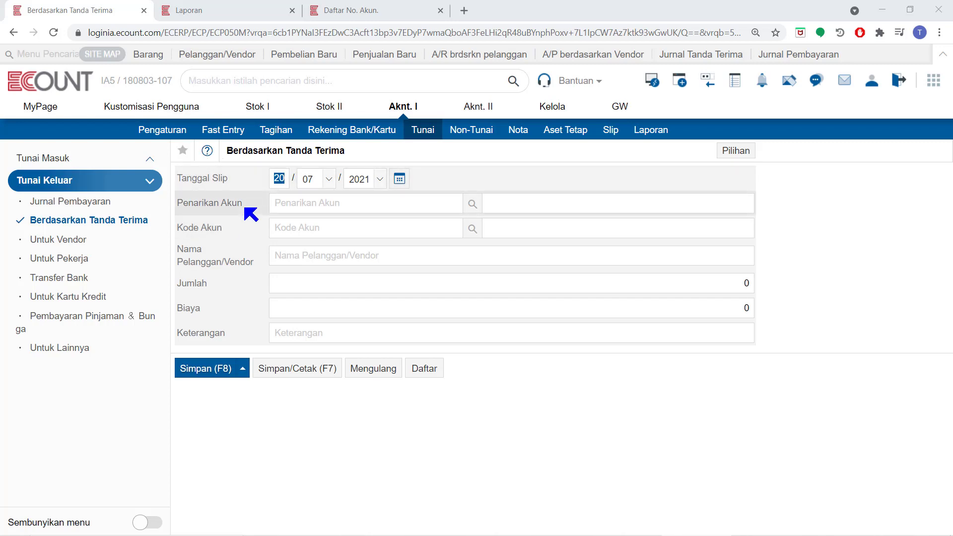
- Set the withdrawal account to Bank Debit Asia and the account code to 8109 in the receipt-based cash payment
left_click(472, 205)
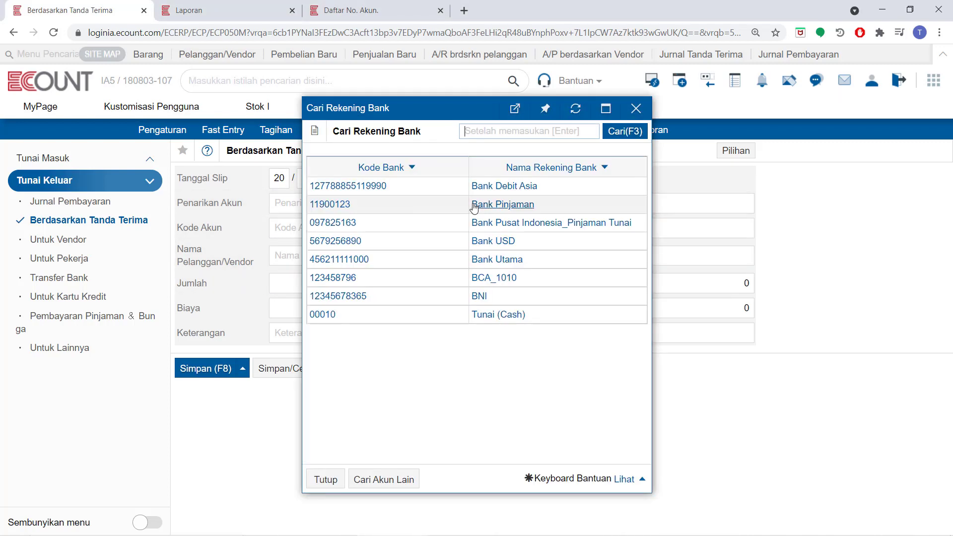
left_click(511, 186)
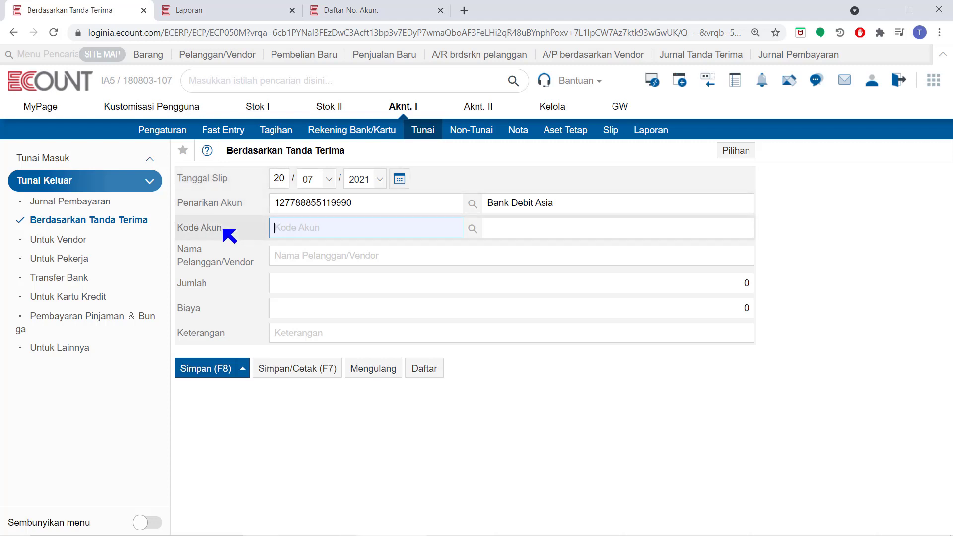
type("8109")
key("Return")
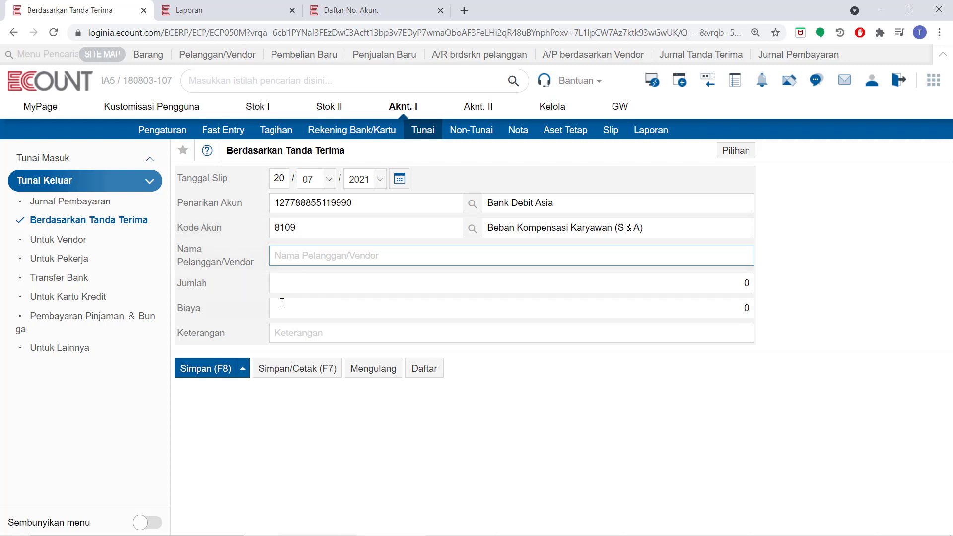
- Enter an amount of 100.000 for the payment
left_click(294, 287)
type("100.0")
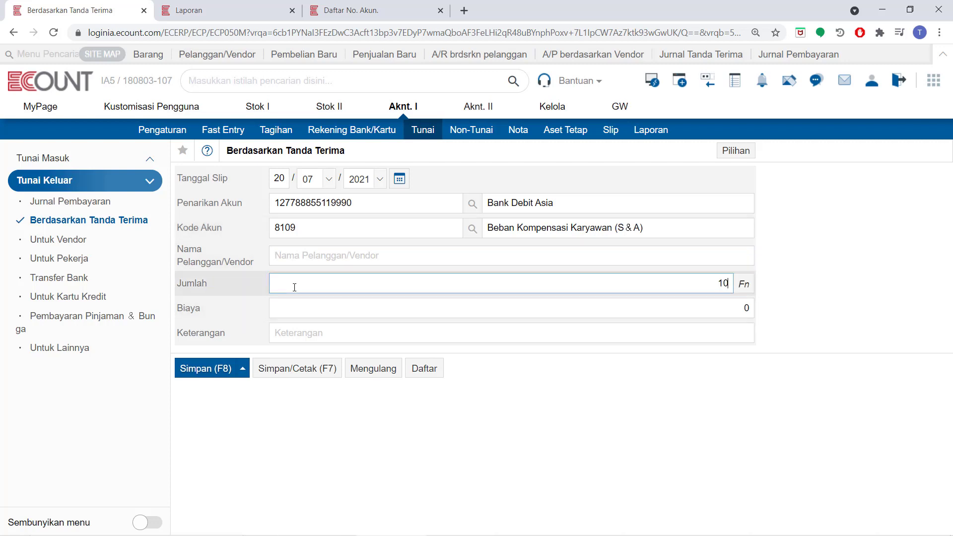
type("00")
- Open the tax breakdown for the amount, load the 10% tax calculation, and close it without applying
left_click(744, 284)
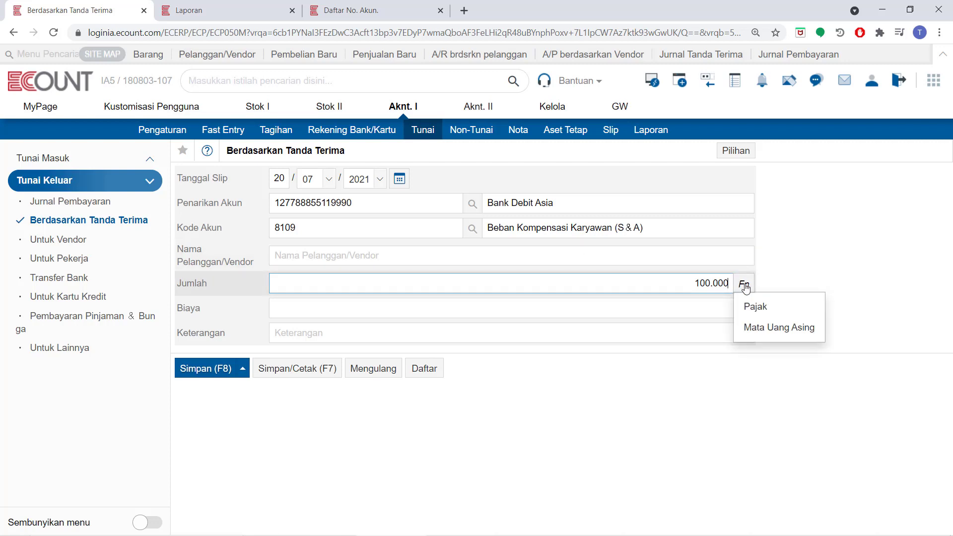
left_click(745, 287)
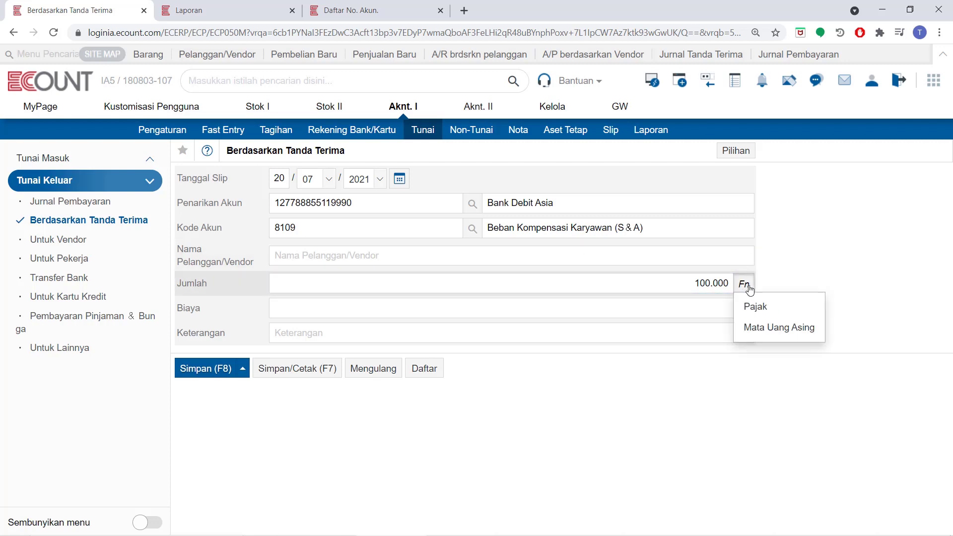
left_click(751, 310)
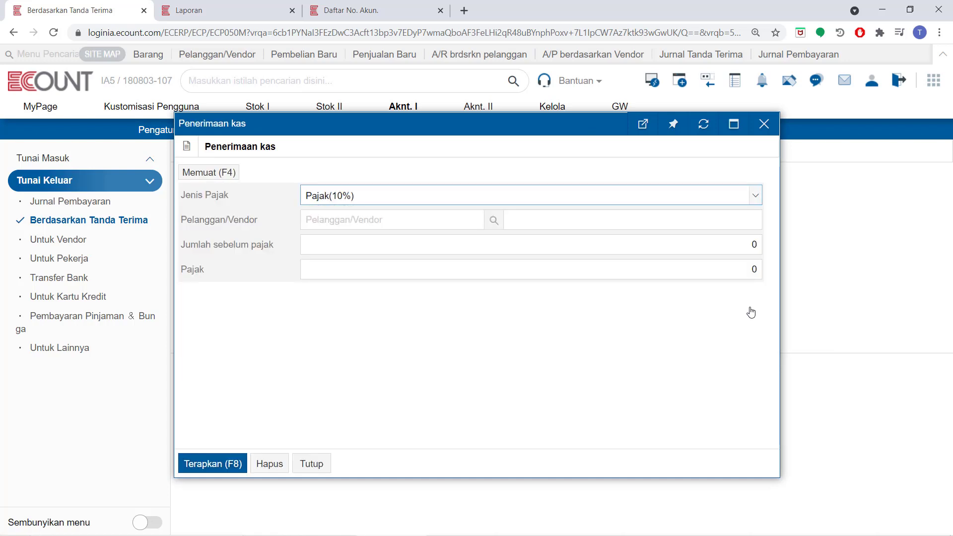
left_click(203, 172)
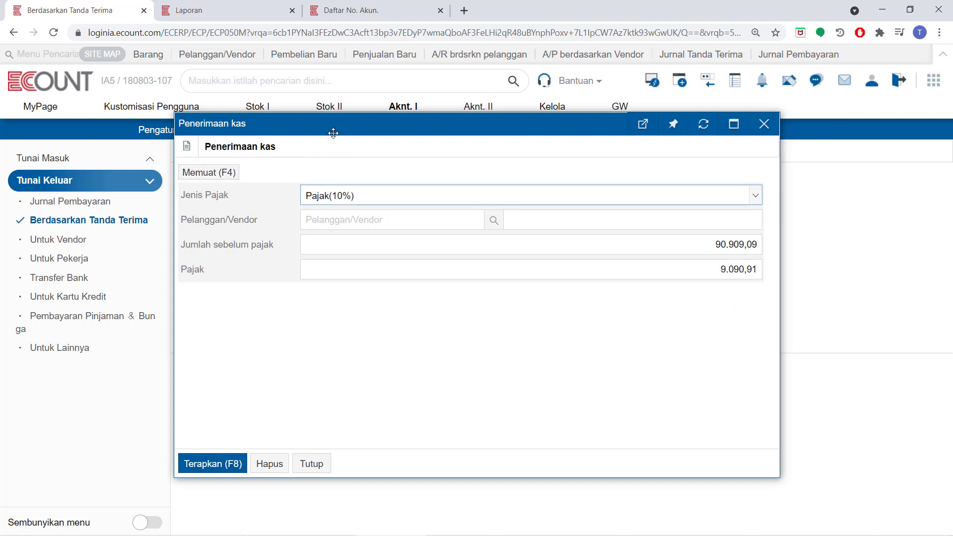
left_click_drag(335, 130, 330, 277)
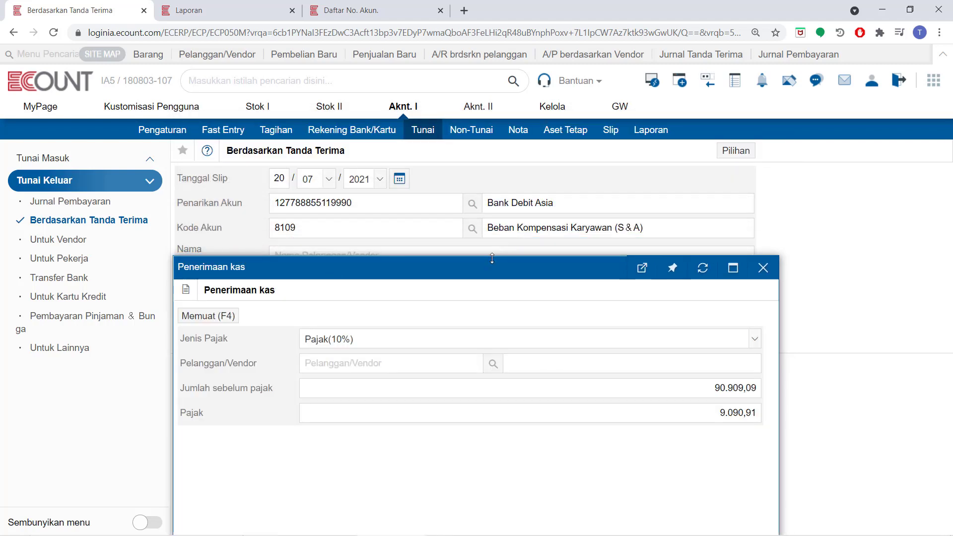
left_click_drag(484, 269, 493, 334)
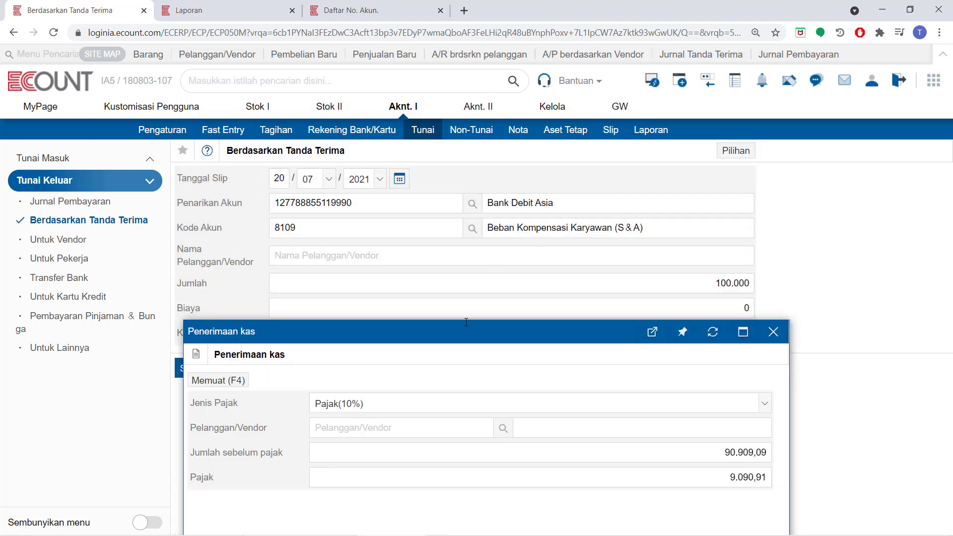
left_click_drag(534, 325, 540, 172)
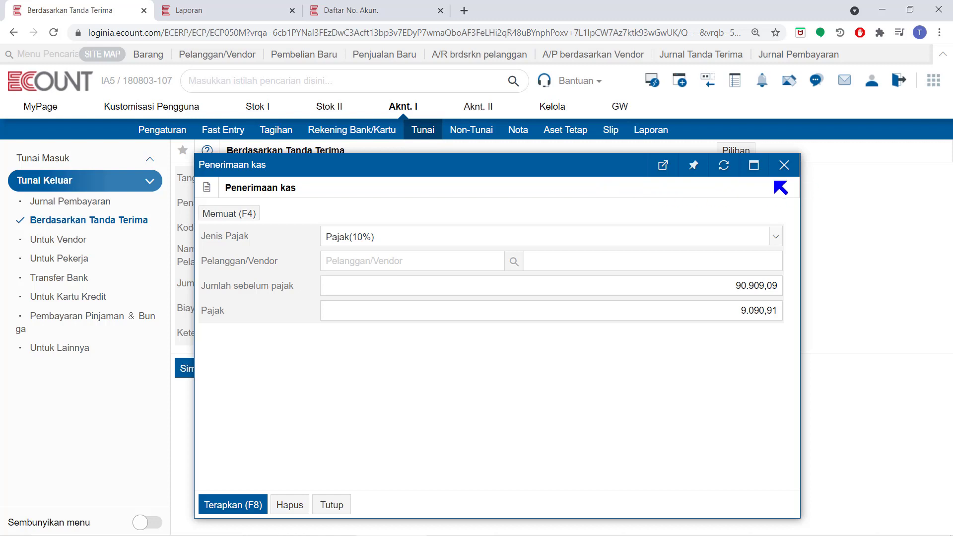
left_click(783, 165)
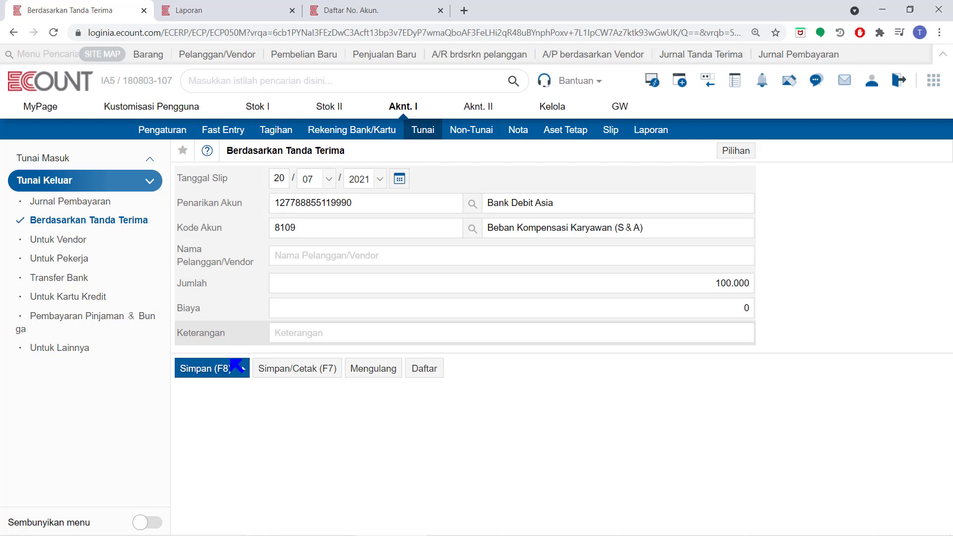
- Save the receipt-based payment with its voucher printout, then close the voucher
left_click(308, 368)
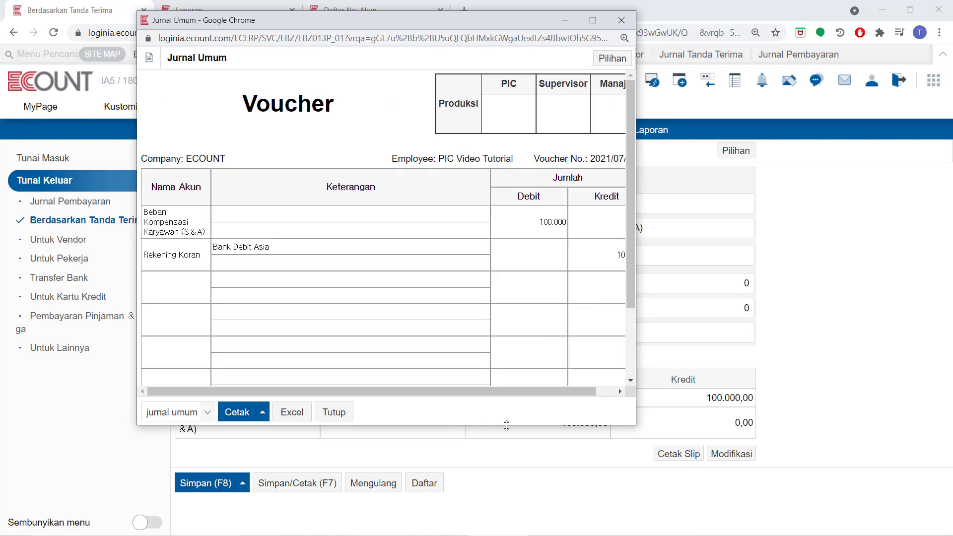
left_click_drag(640, 412, 686, 412)
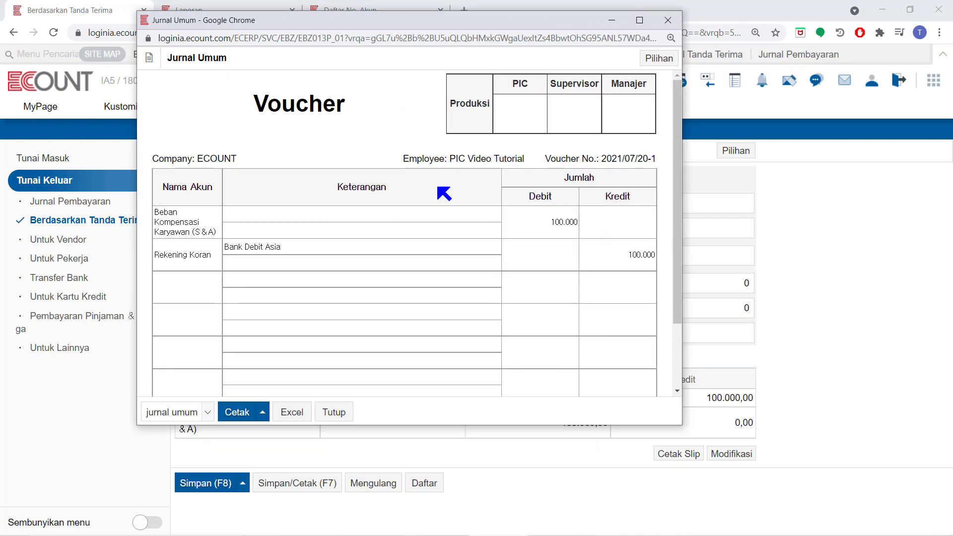
left_click(331, 412)
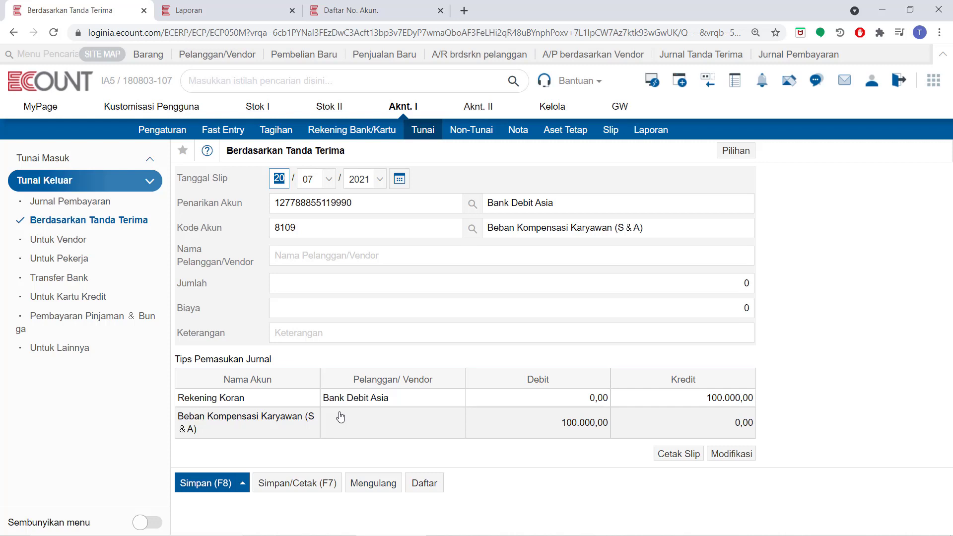
- Open the vendor payment form and select Bank Utama as the withdrawal account
left_click(54, 244)
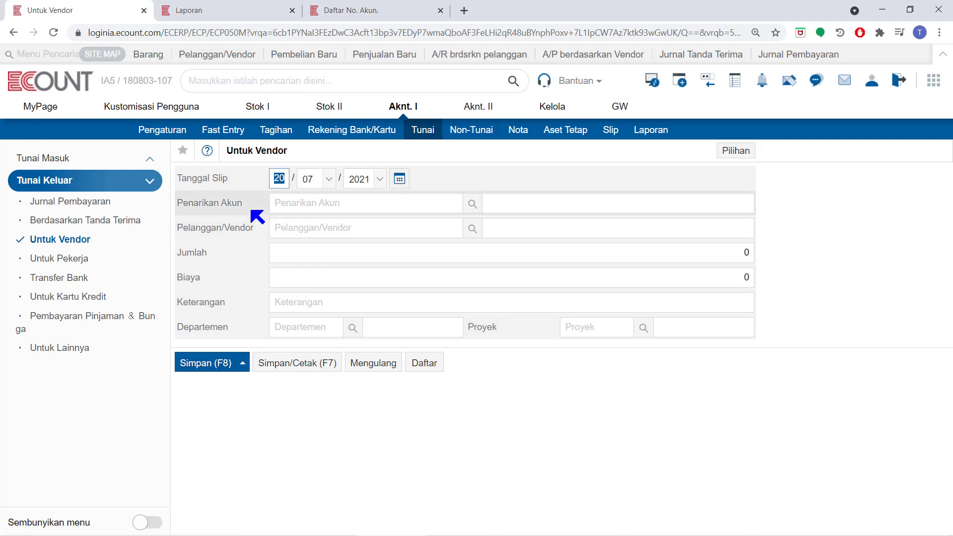
left_click(476, 205)
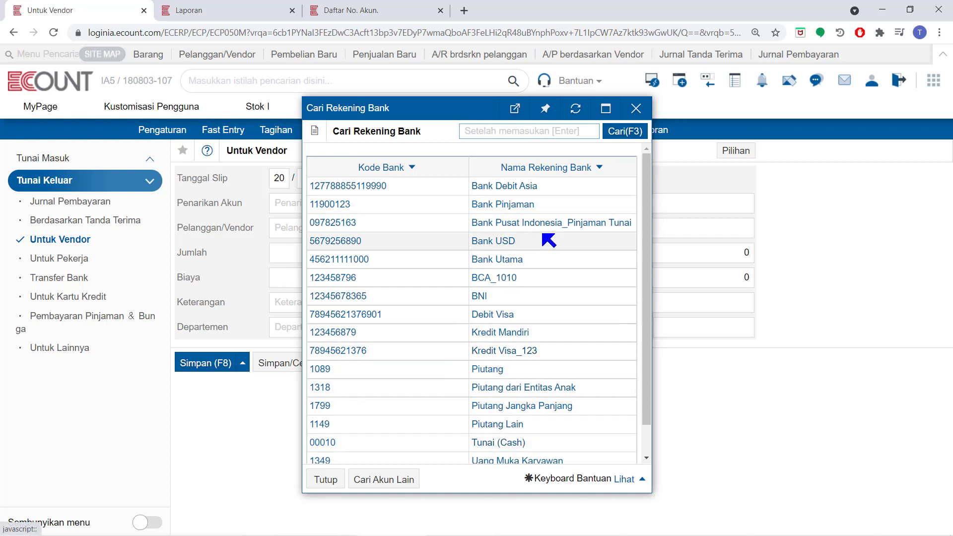
left_click(493, 259)
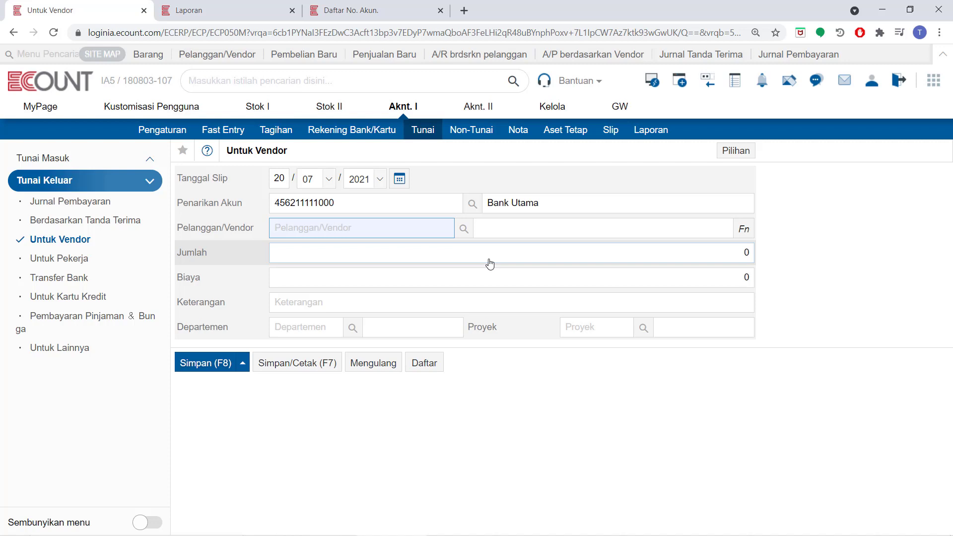
- Choose ABC Store as the vendor and enter an amount of 200.000
type("abc sto")
key("Return")
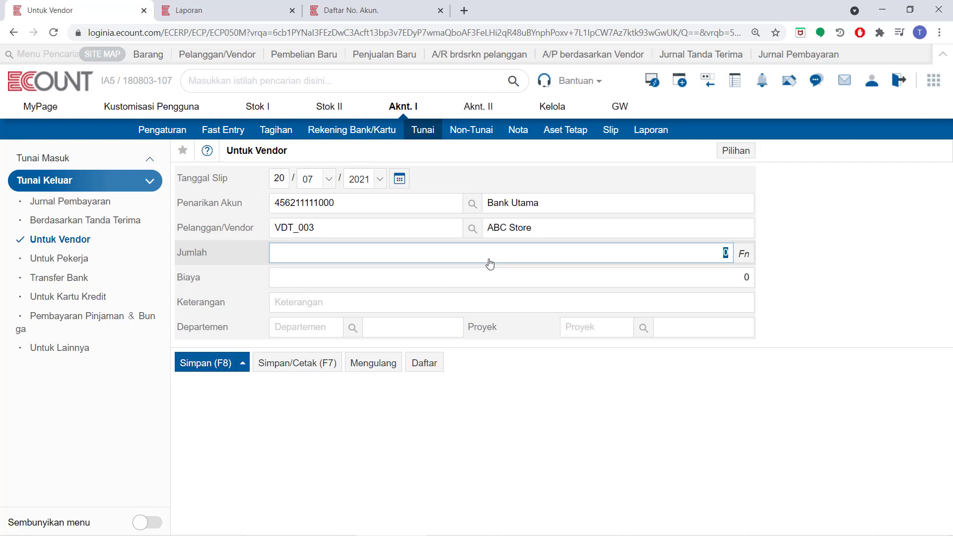
type("2000000")
left_click(552, 233)
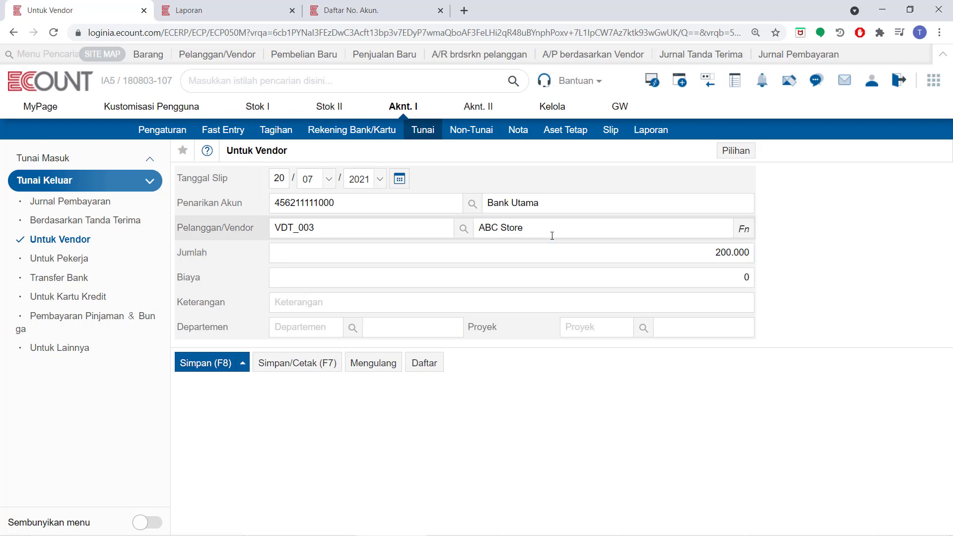
- Check the vendor's outstanding payable status report, then close it
left_click(747, 227)
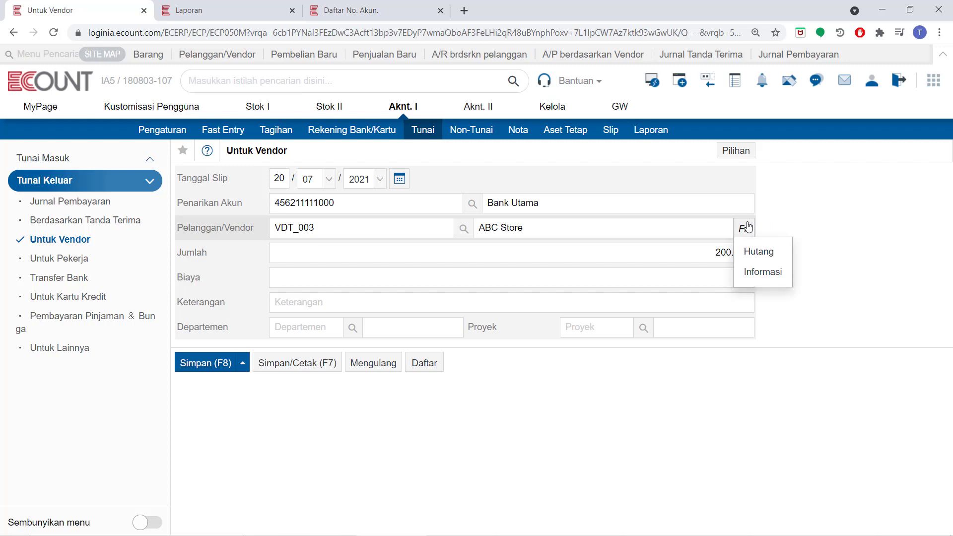
left_click(758, 251)
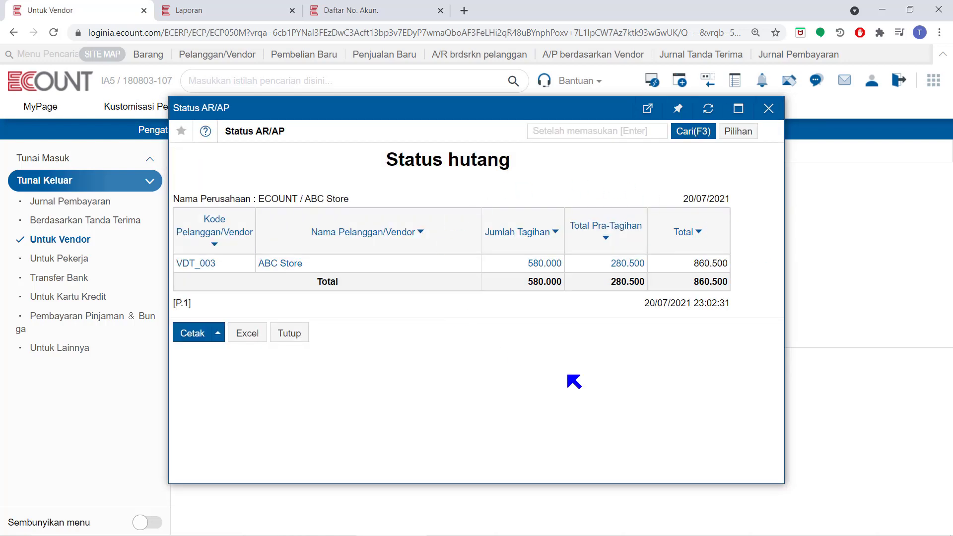
left_click(291, 332)
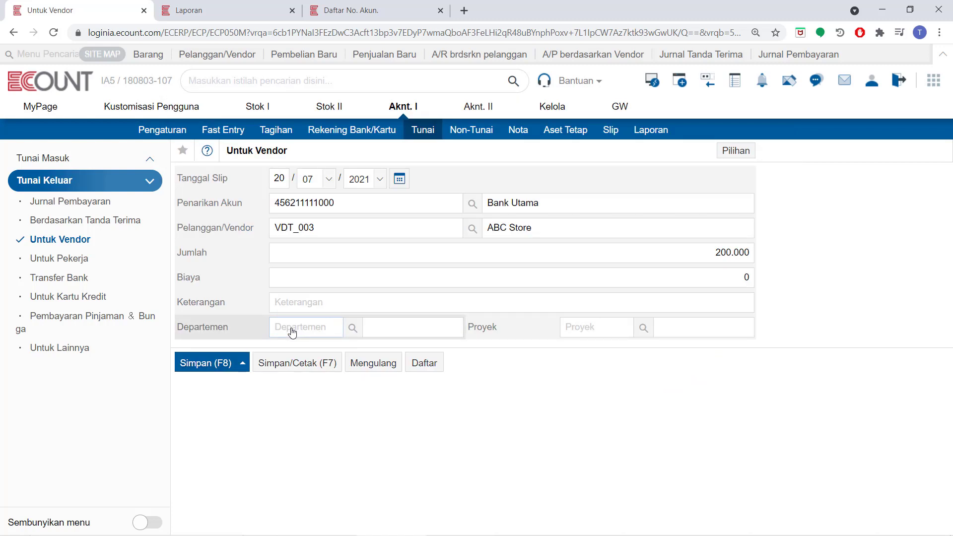
- Open the foreign currency entry for the amount and close it without changes
left_click(736, 253)
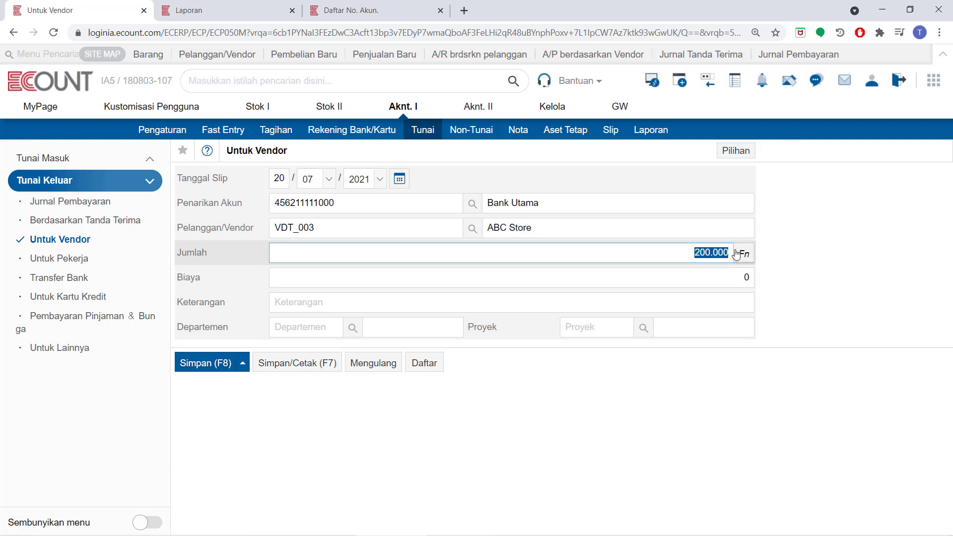
left_click(738, 253)
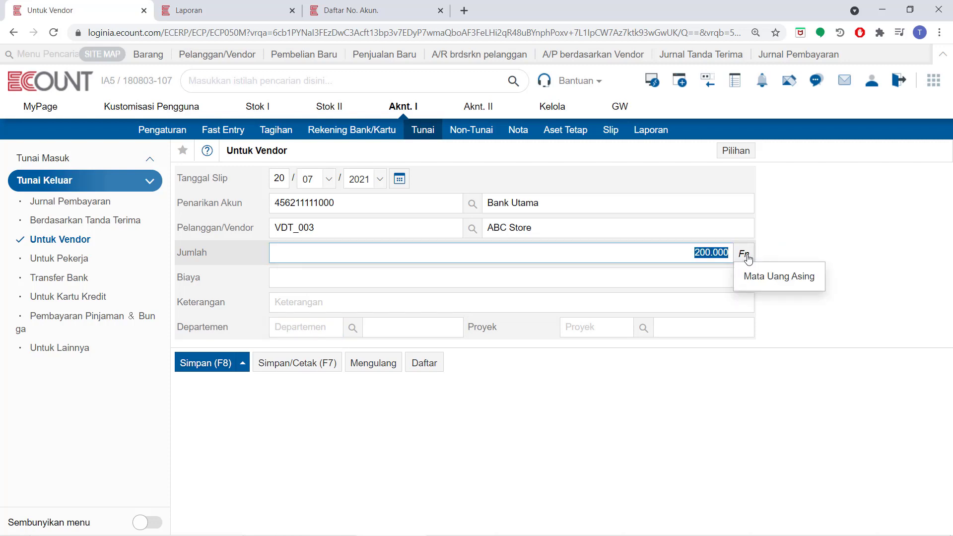
left_click(760, 276)
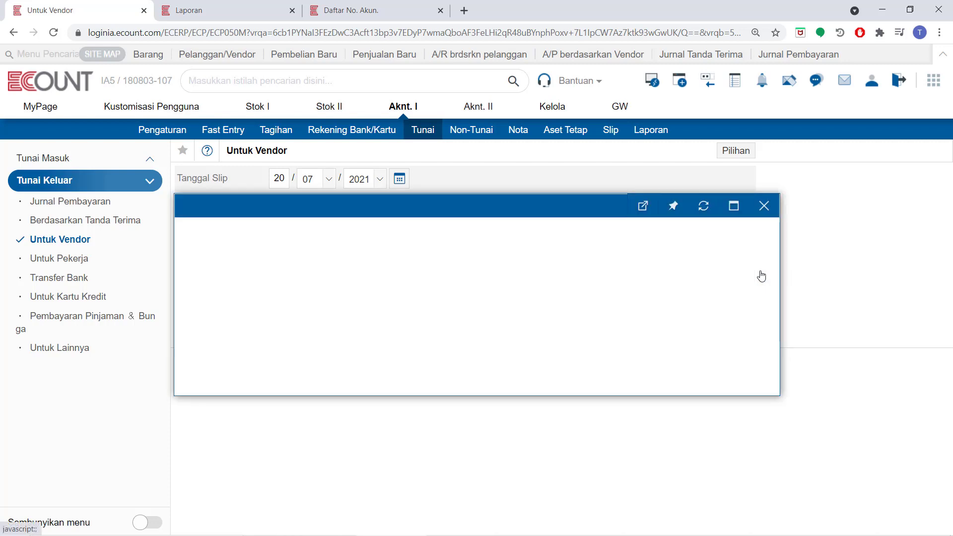
mouse_move(762, 276)
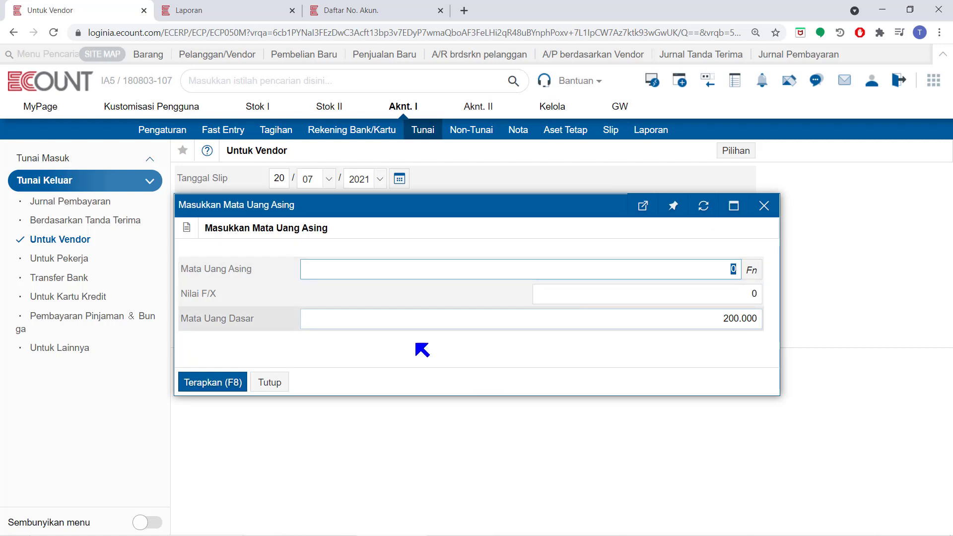
left_click(270, 382)
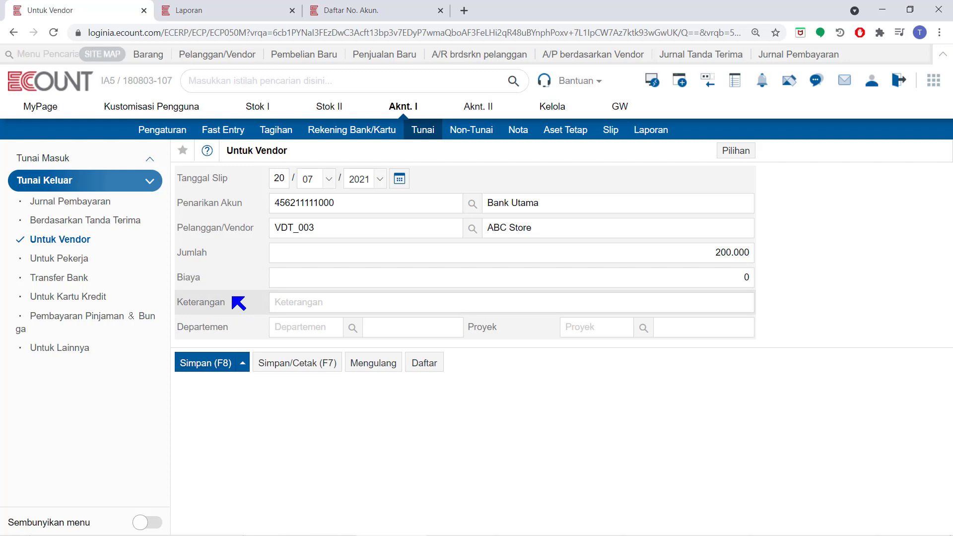
- Save the vendor payment with its voucher printout, print the voucher, and close it
left_click(293, 362)
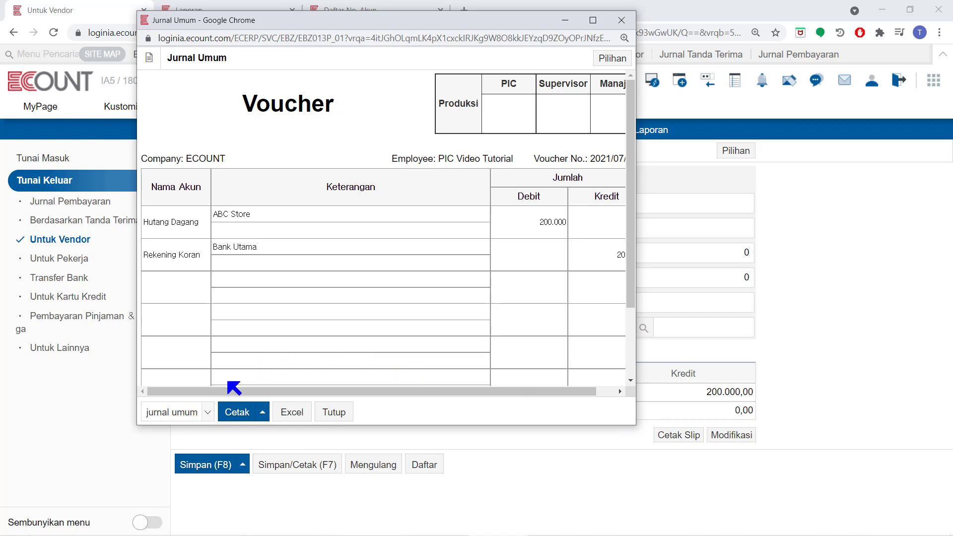
left_click(240, 414)
mouse_move(240, 412)
left_click(334, 412)
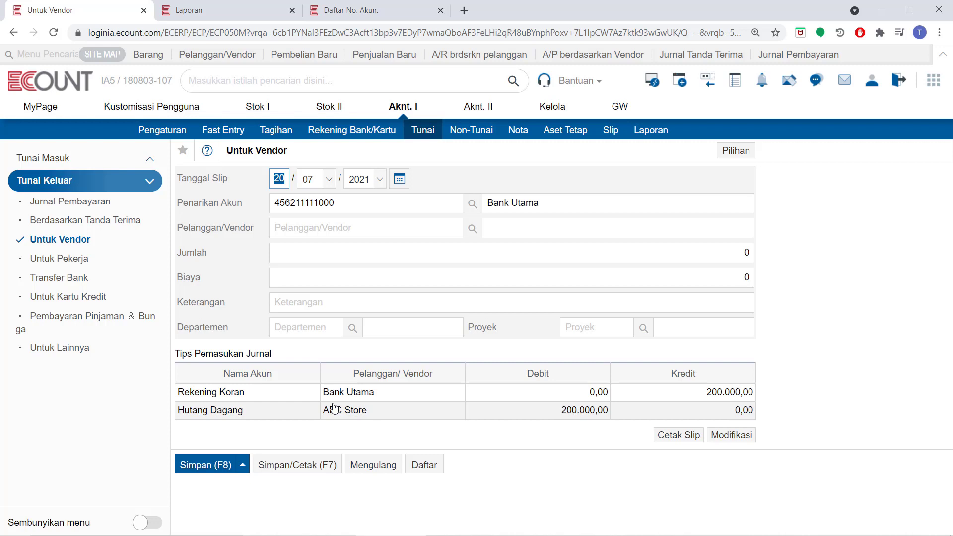
- Open the worker payment form and select Tunai (Cash) as the withdrawal account
left_click(61, 259)
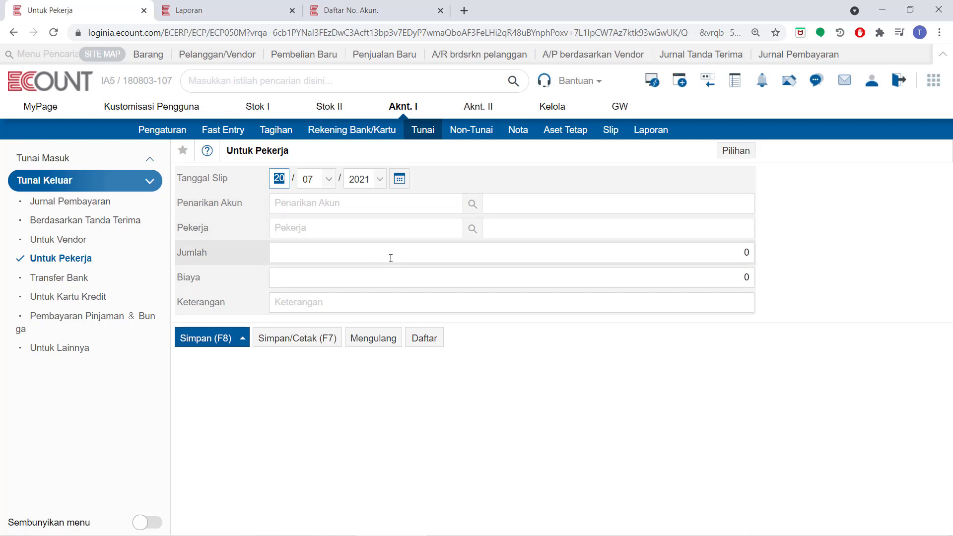
left_click(474, 208)
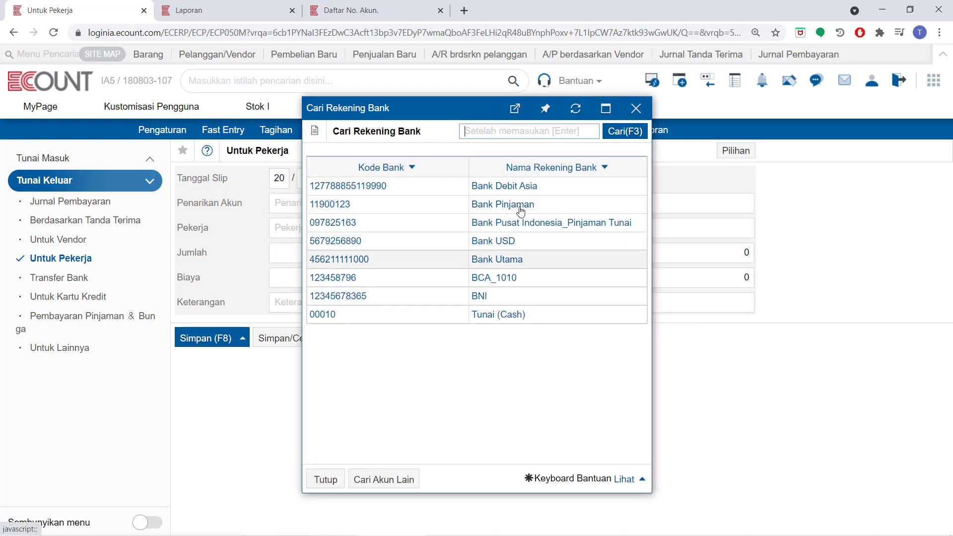
left_click(491, 315)
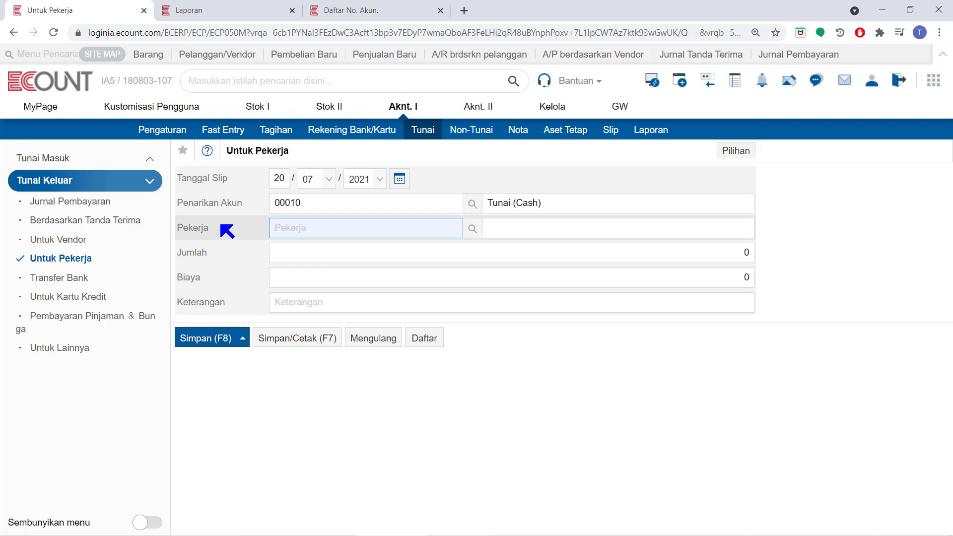
- Select the worker by searching their name and set the amount to 150.000
type("lilia")
key("Return")
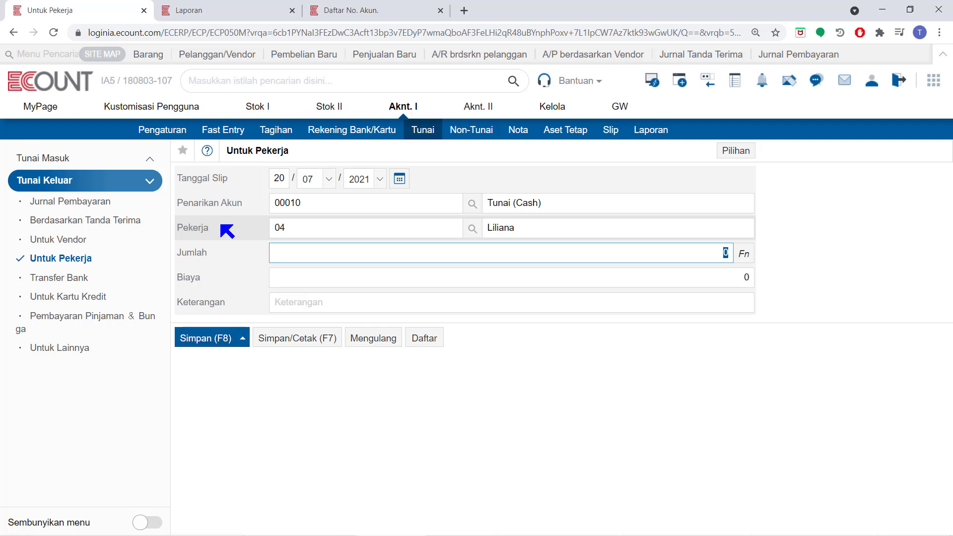
type("1.500.000")
key("BackSpace")
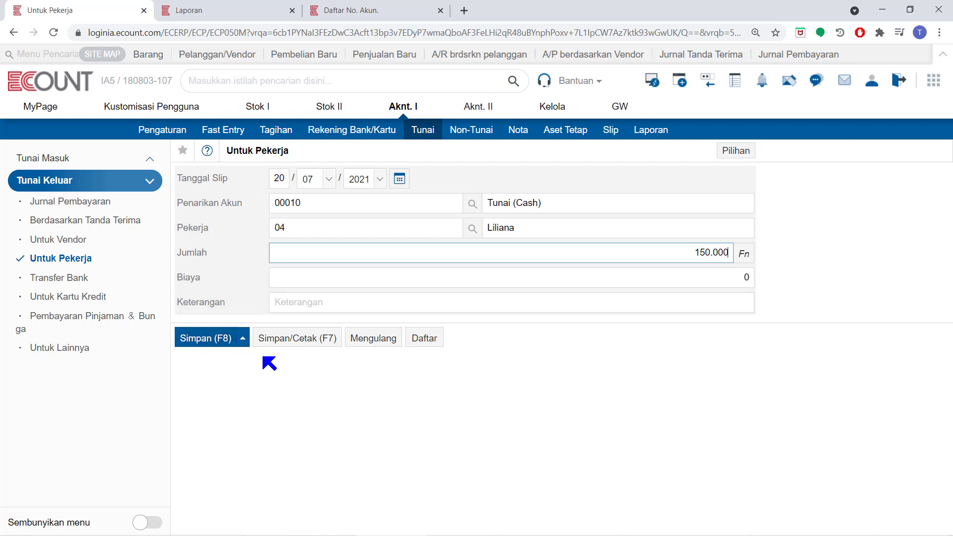
- Save the worker payment with its voucher printout and close the voucher
left_click(290, 342)
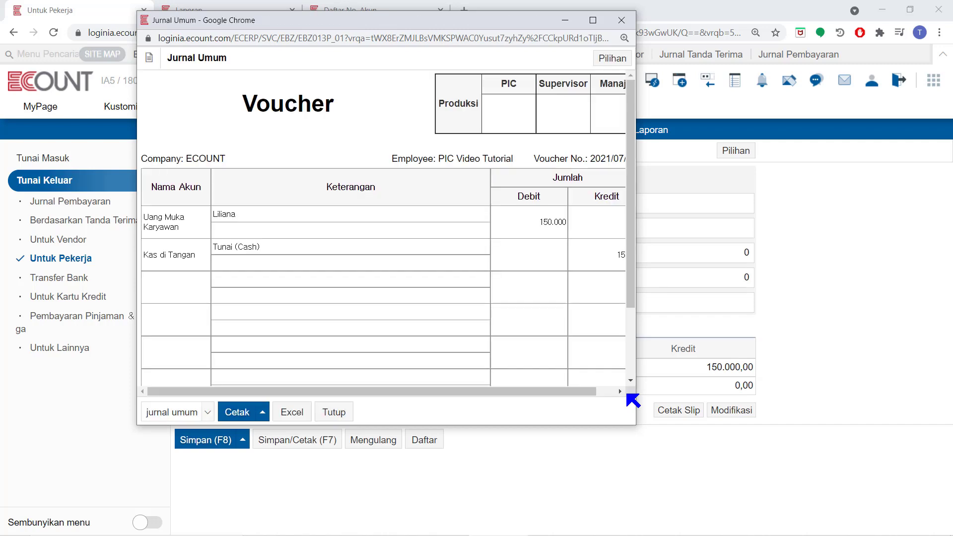
left_click_drag(636, 412, 685, 412)
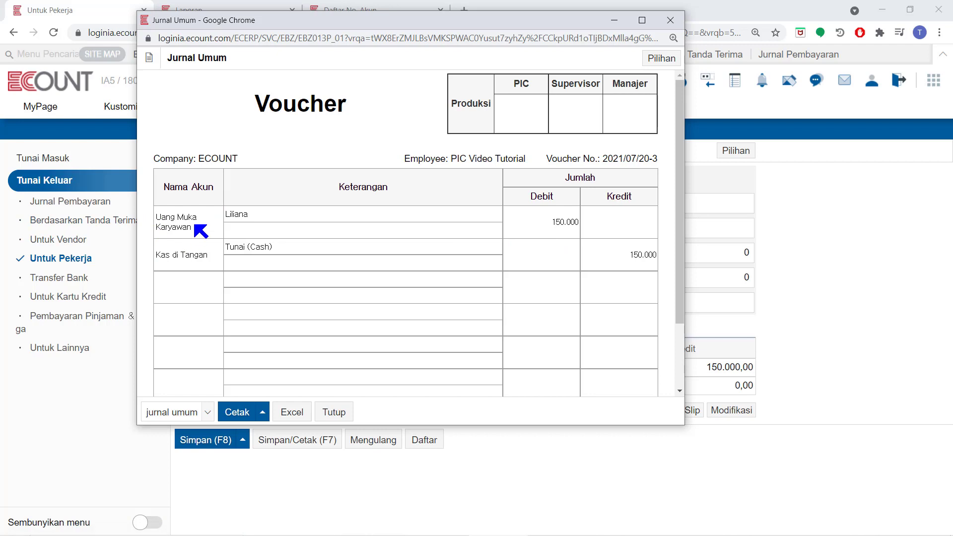
left_click(333, 411)
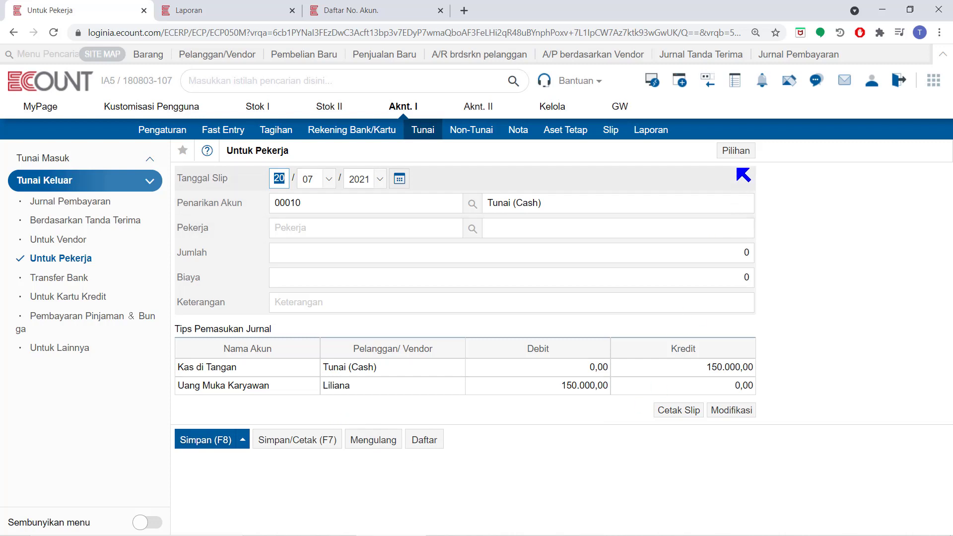
- Open the worker payment's account settings and close them without changes
left_click(738, 152)
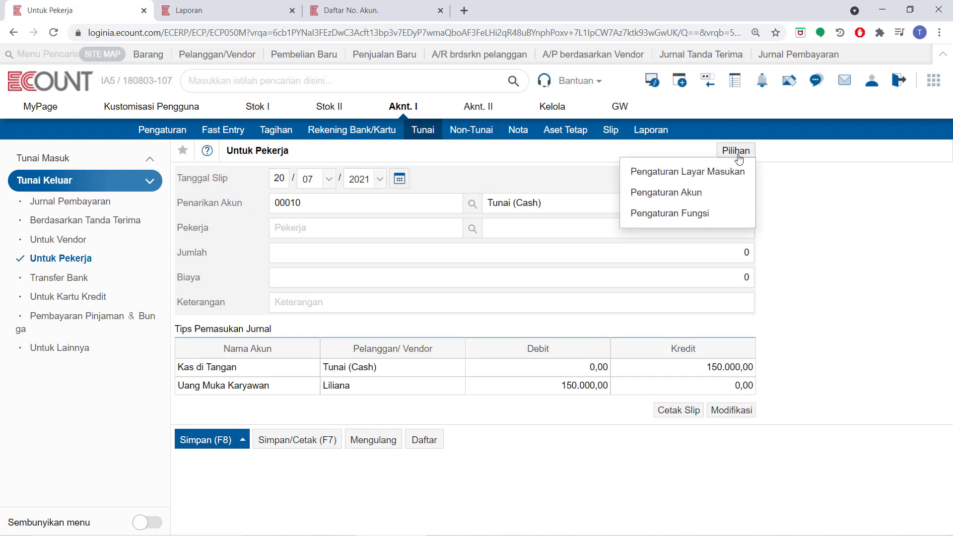
left_click(703, 193)
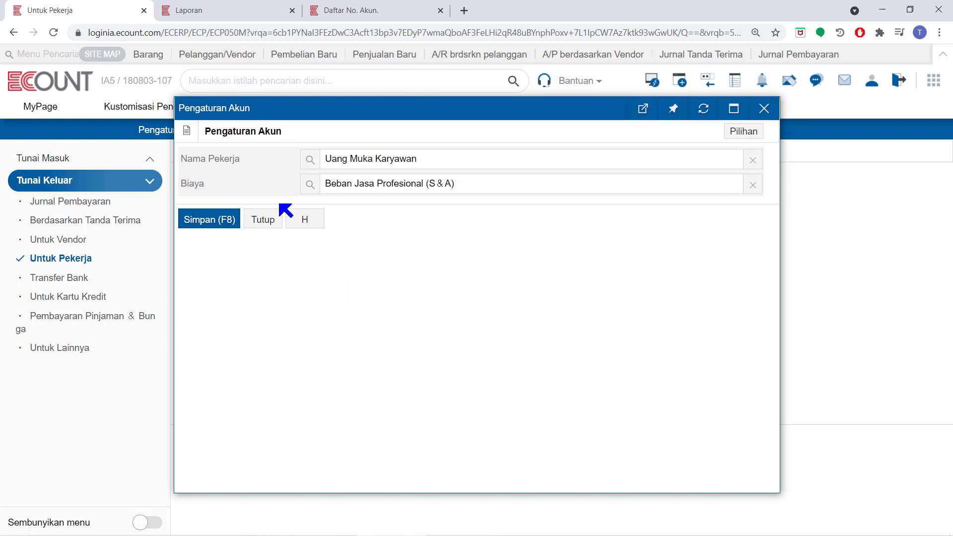
left_click(263, 218)
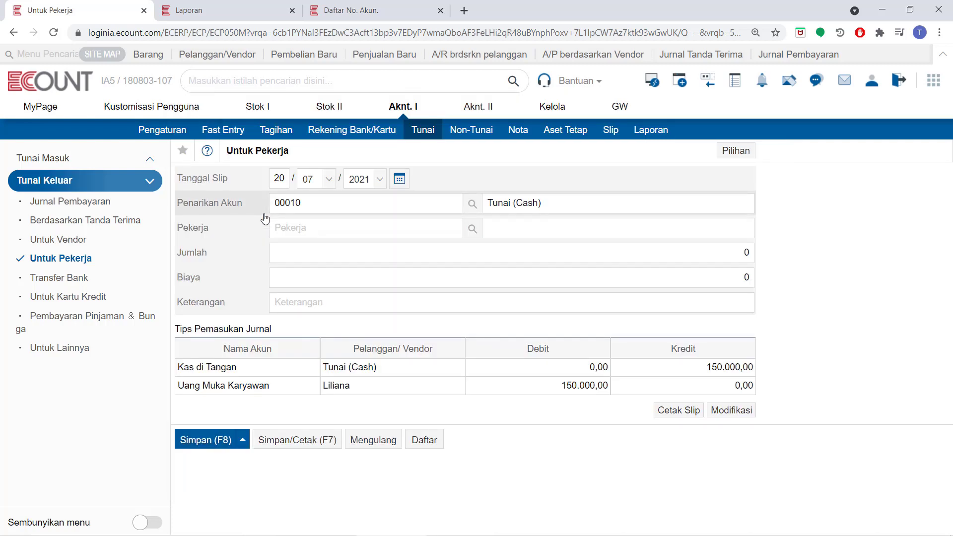
- Open the bank transfer form and select Tunai (Cash) as the deposit account
left_click(78, 279)
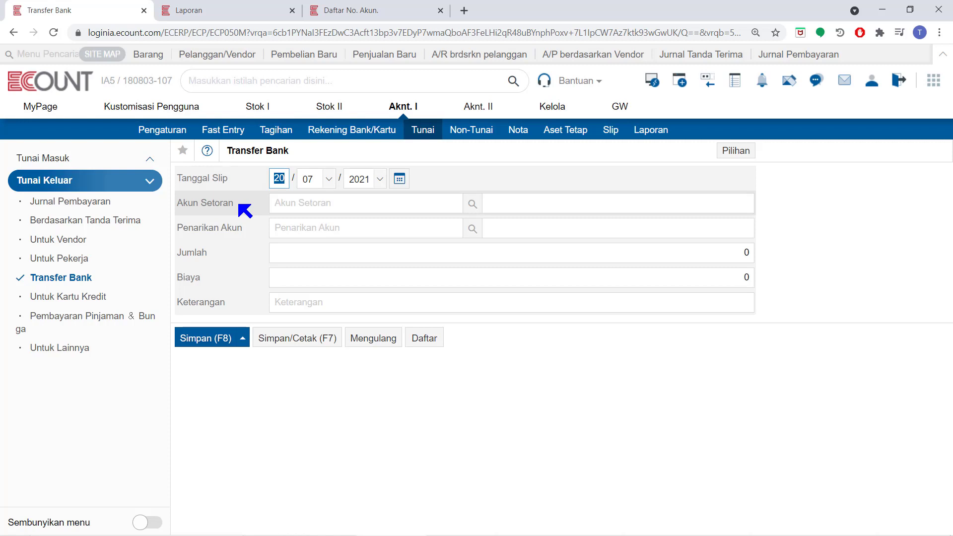
left_click(475, 205)
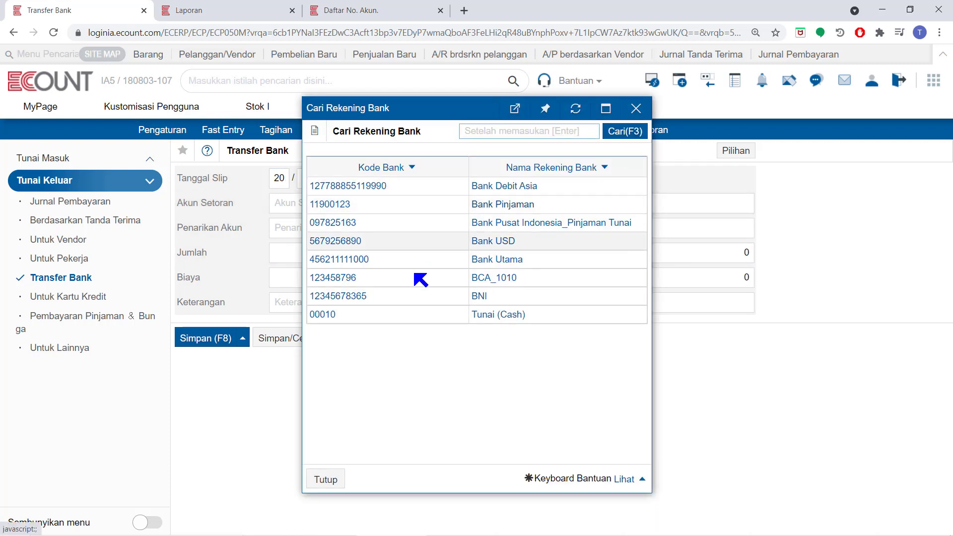
left_click(489, 317)
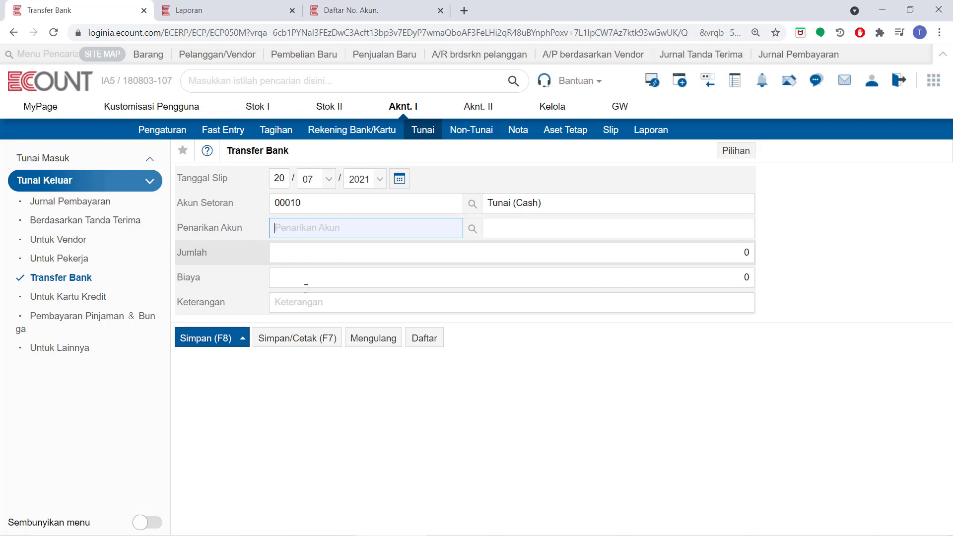
- Select Bank Utama as the withdrawal account and set the transfer amount to 200.000
left_click(472, 229)
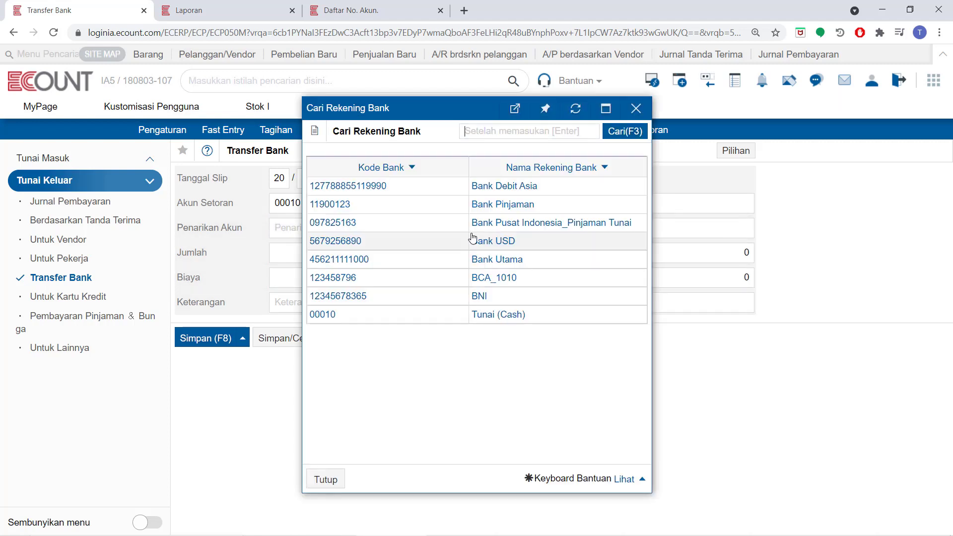
left_click(485, 258)
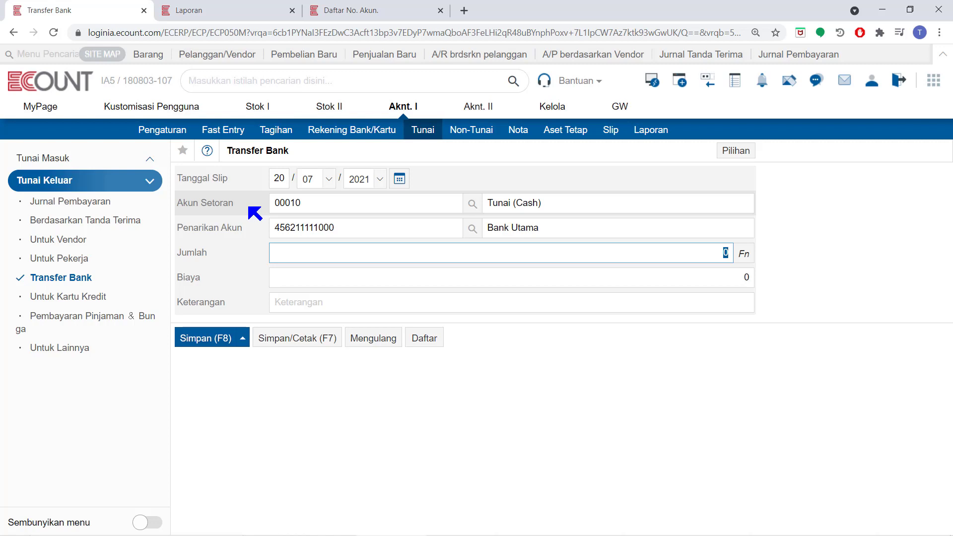
type("2000000")
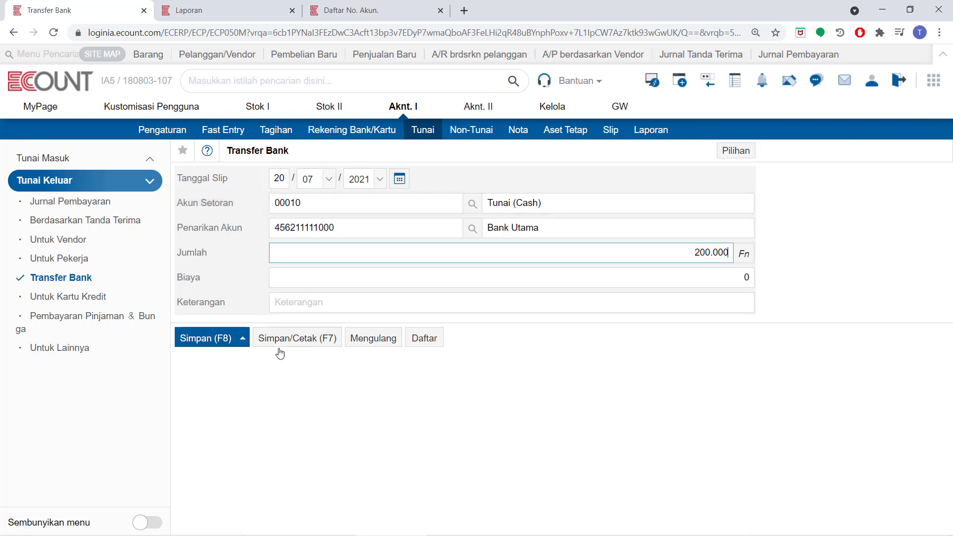
- Save the bank transfer with its voucher printout and close the voucher
left_click(292, 339)
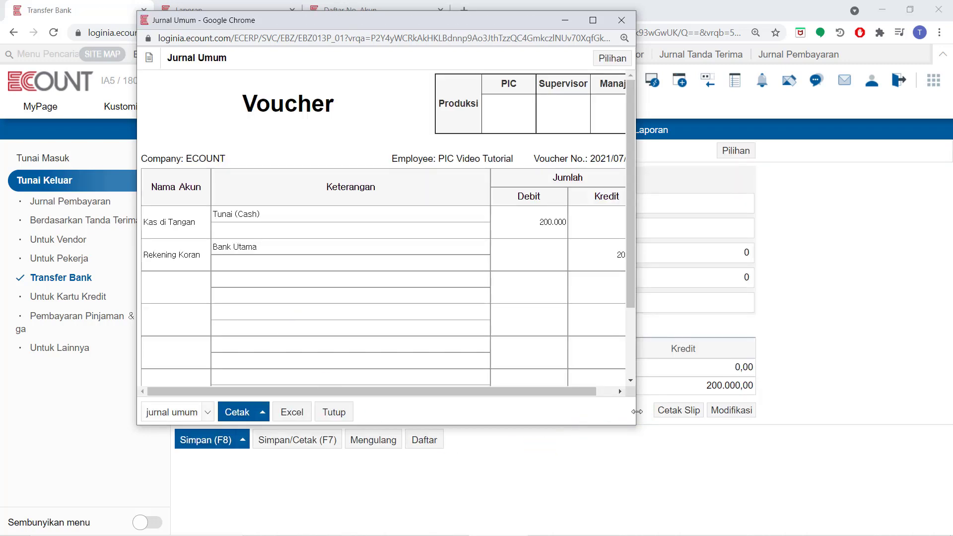
left_click_drag(635, 414, 687, 415)
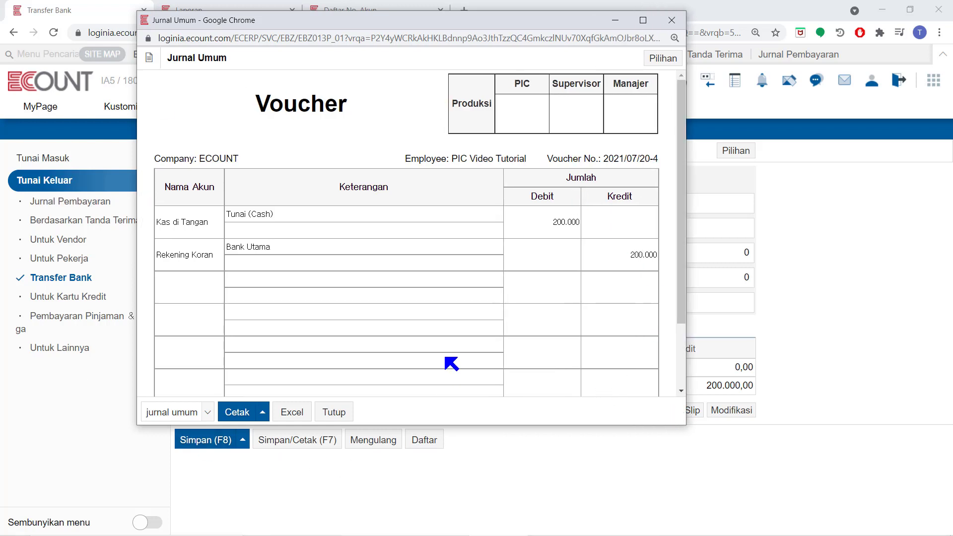
left_click(329, 412)
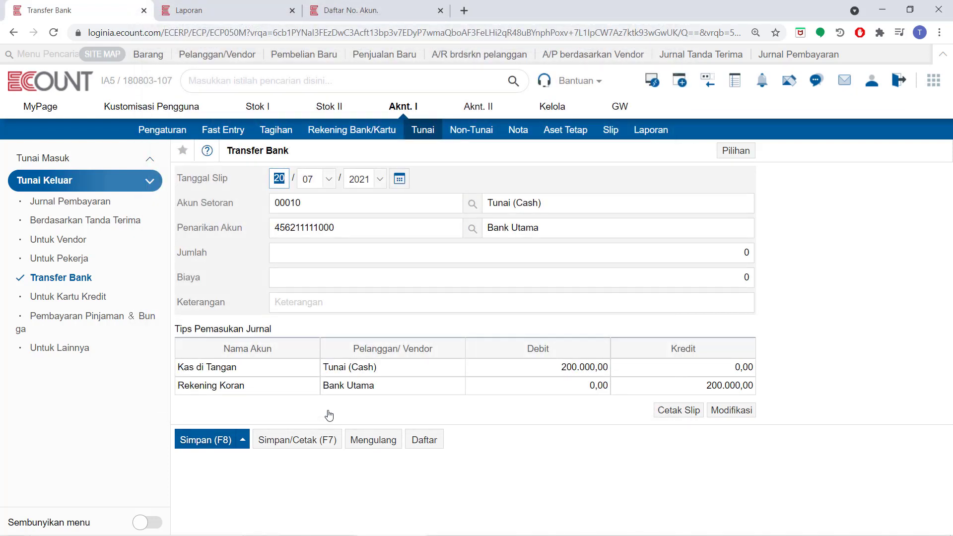
- Open the credit card payment form and generate the fund statement report sorted by account name
left_click(73, 297)
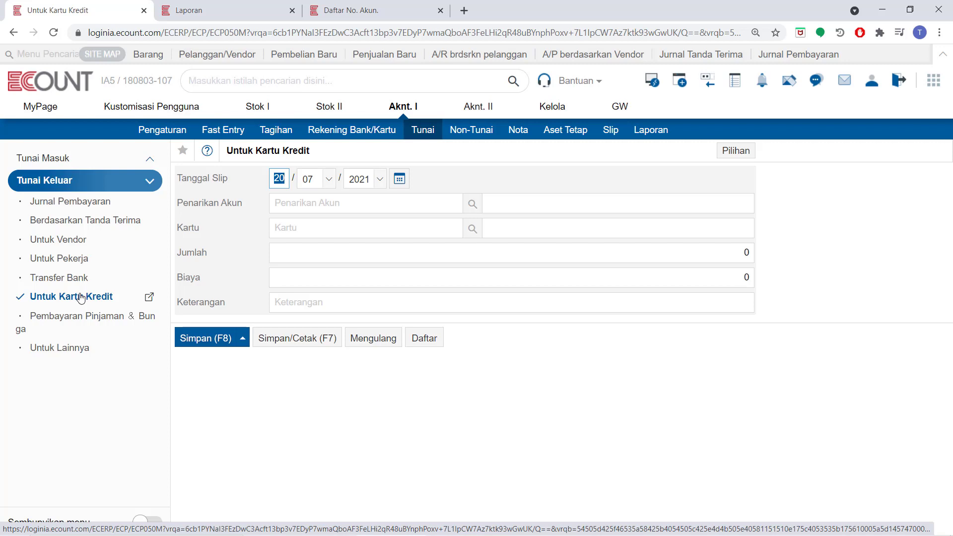
left_click(201, 9)
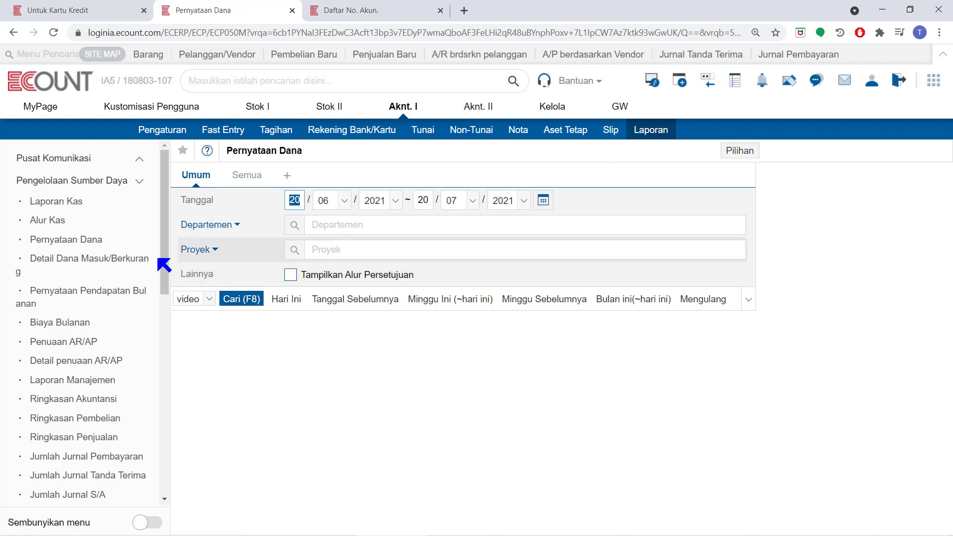
left_click(230, 303)
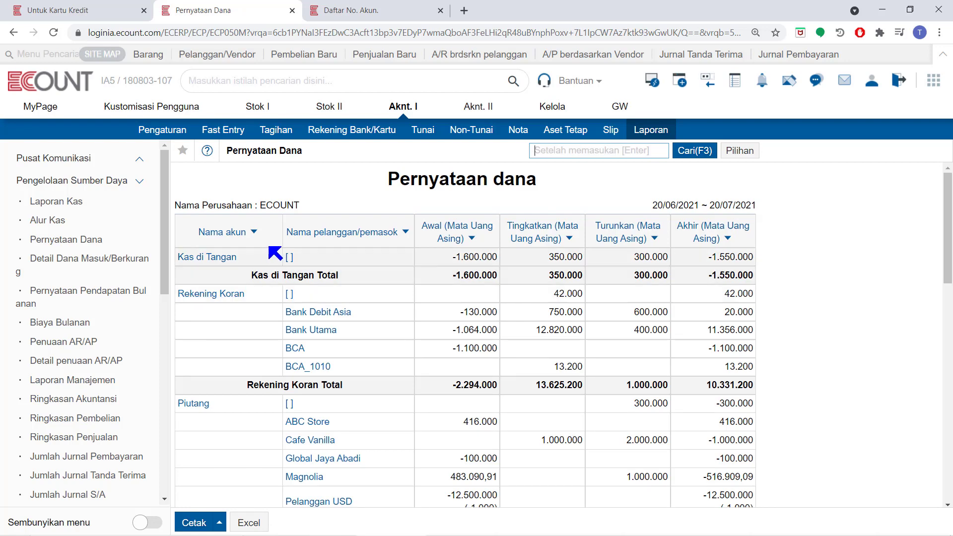
left_click(237, 239)
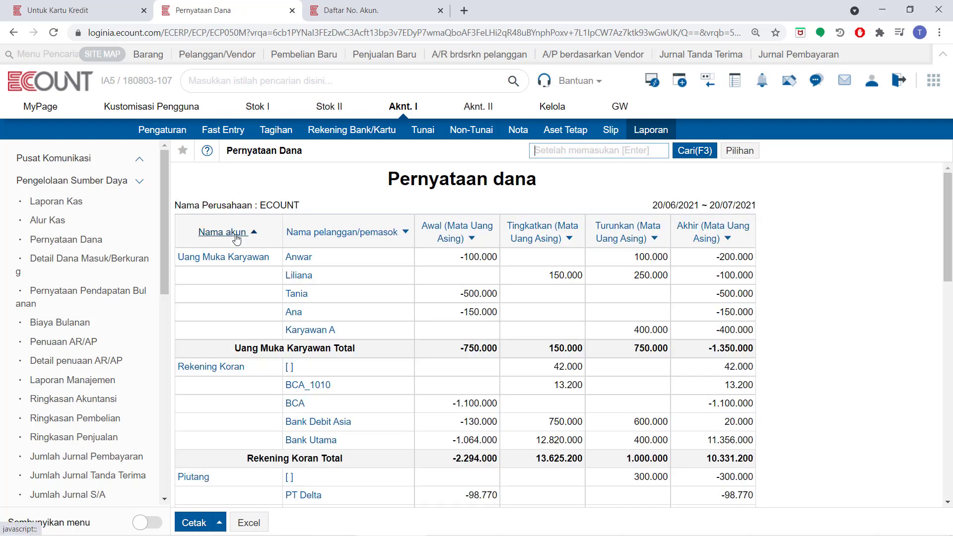
- Examine the credit card payable entries in the fund statement report
scroll(245, 330, "down", 5)
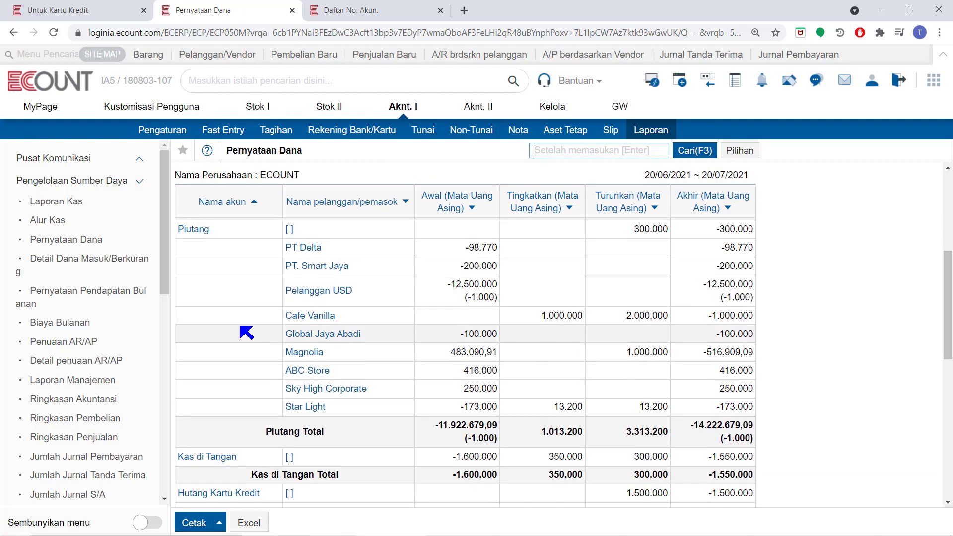
scroll(247, 332, "down", 2)
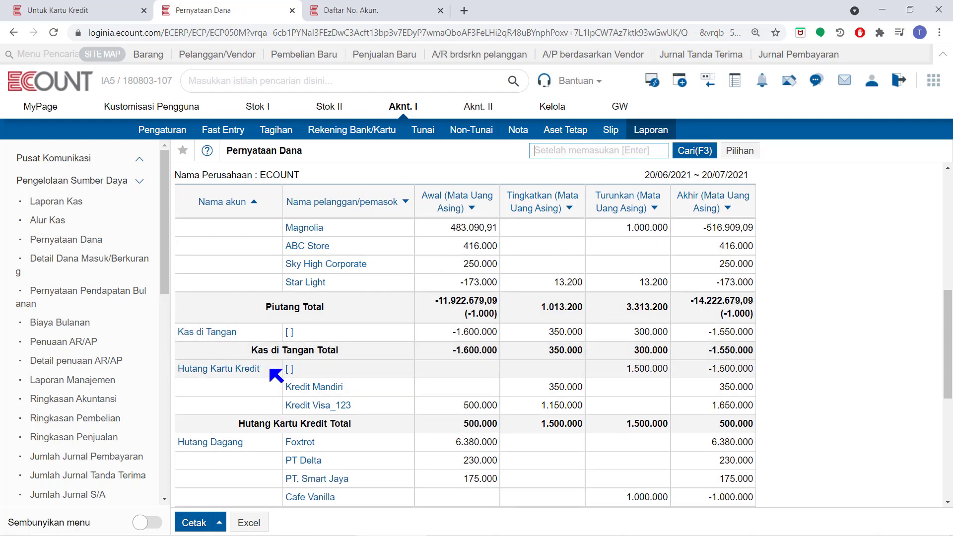
left_click_drag(274, 372, 183, 366)
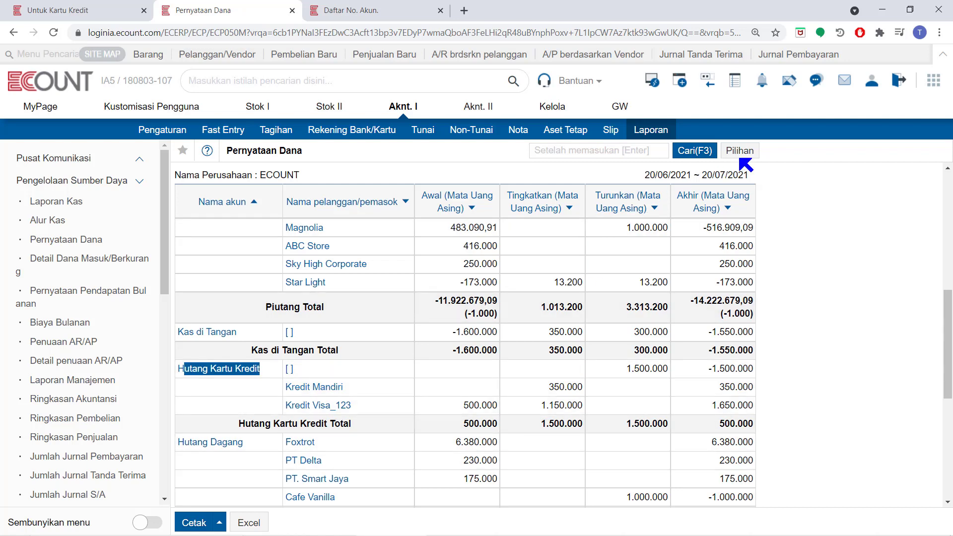
- Open the report's account settings and account search, and close both without changes
left_click(743, 152)
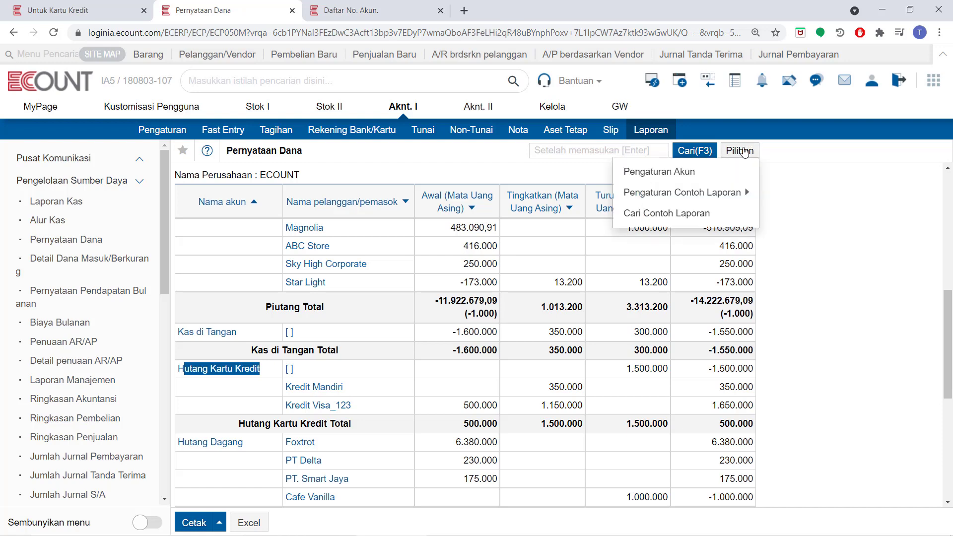
left_click(722, 177)
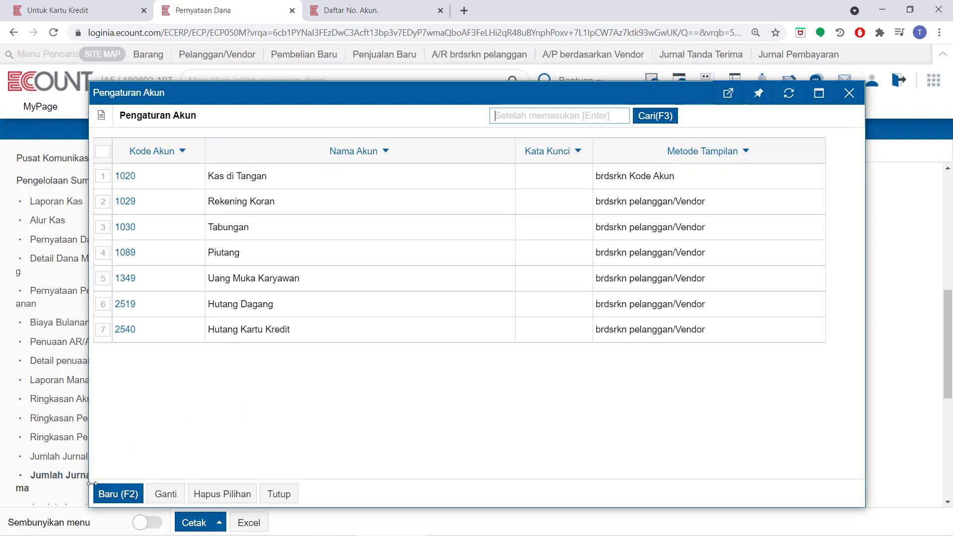
left_click(105, 494)
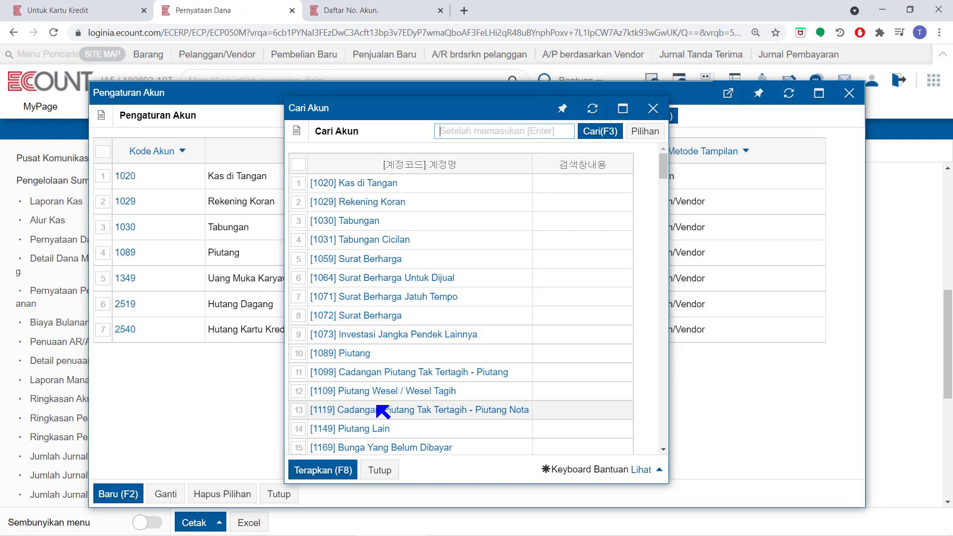
left_click(380, 470)
left_click(279, 495)
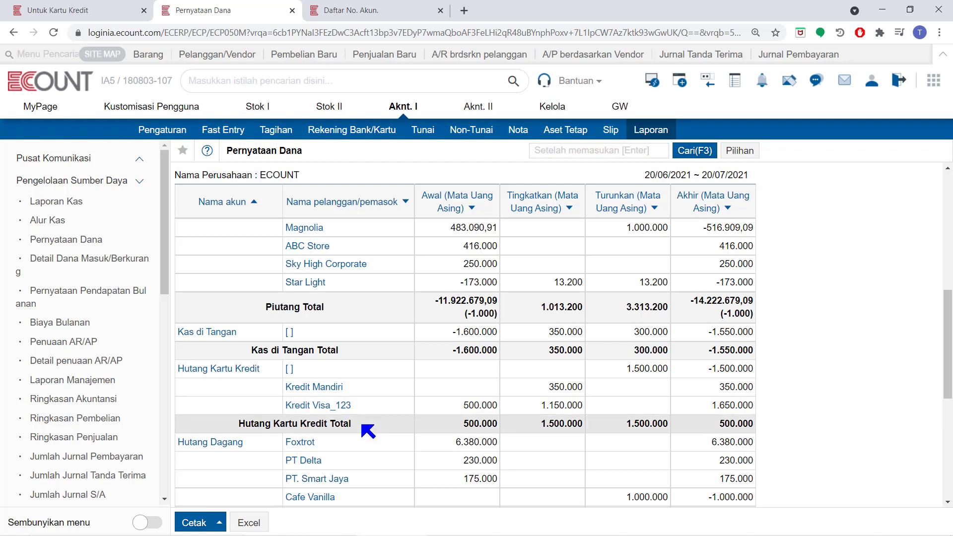
- Open the general ledger for Kredit Visa_123 to check its balance, then close it
left_click(328, 406)
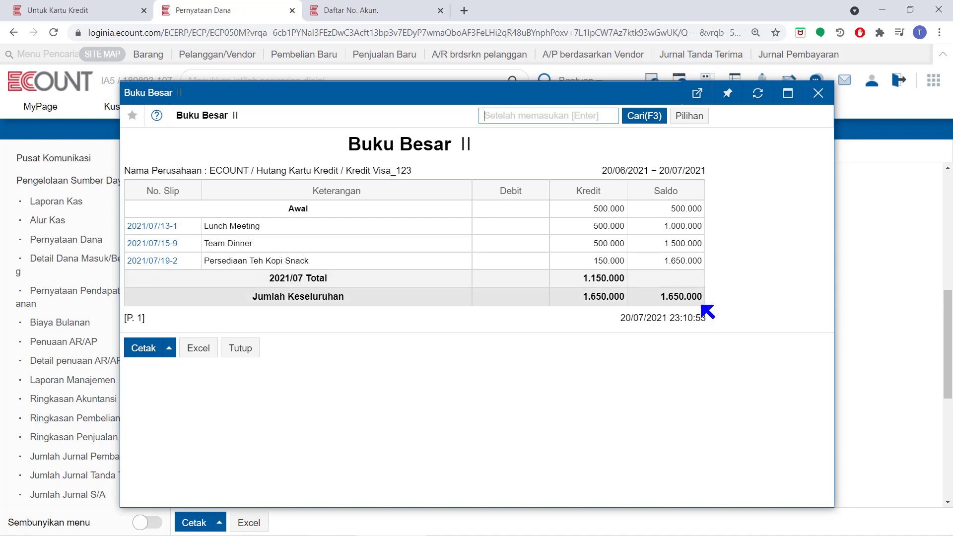
left_click_drag(702, 297, 660, 300)
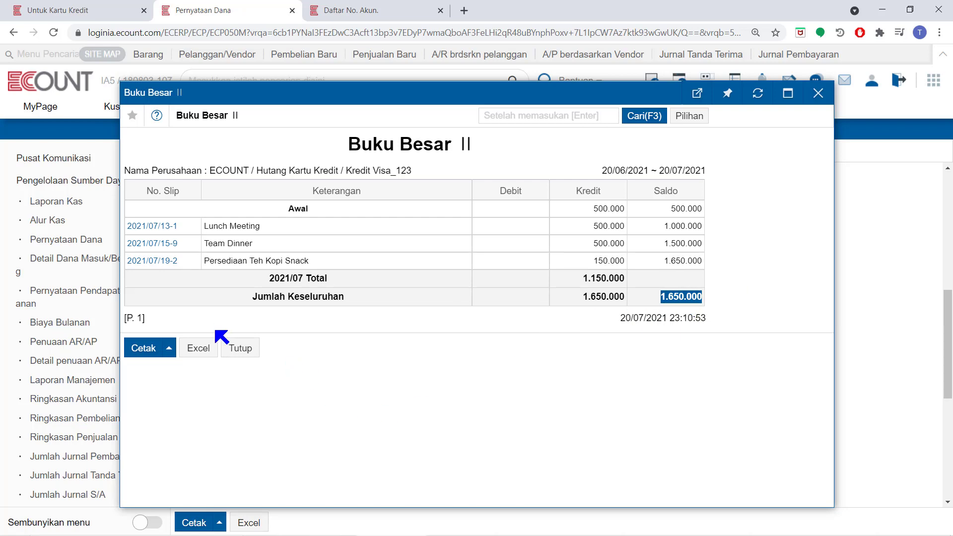
left_click(233, 349)
- In the credit card payment form, select Bank Utama as the withdrawal account and Kredit Visa_123 as the card
left_click(67, 9)
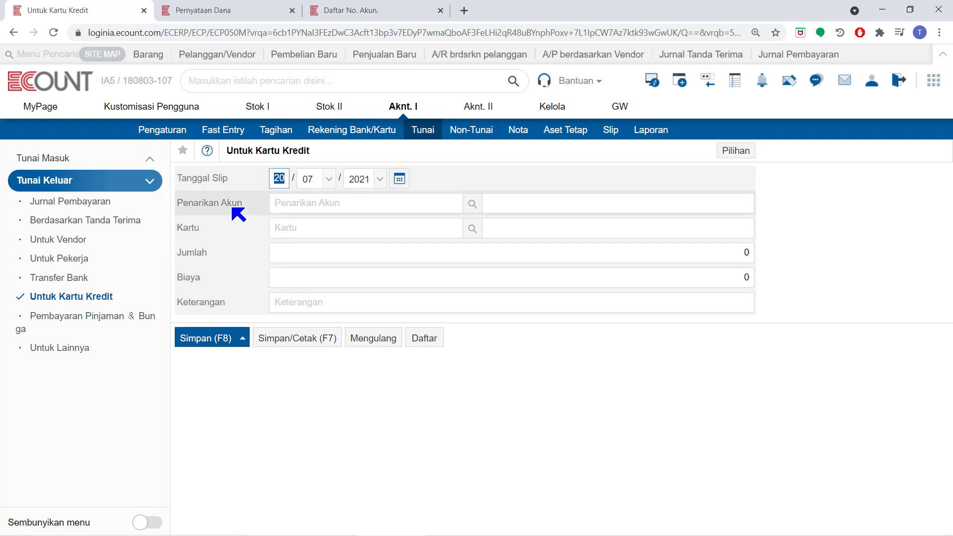
left_click(478, 207)
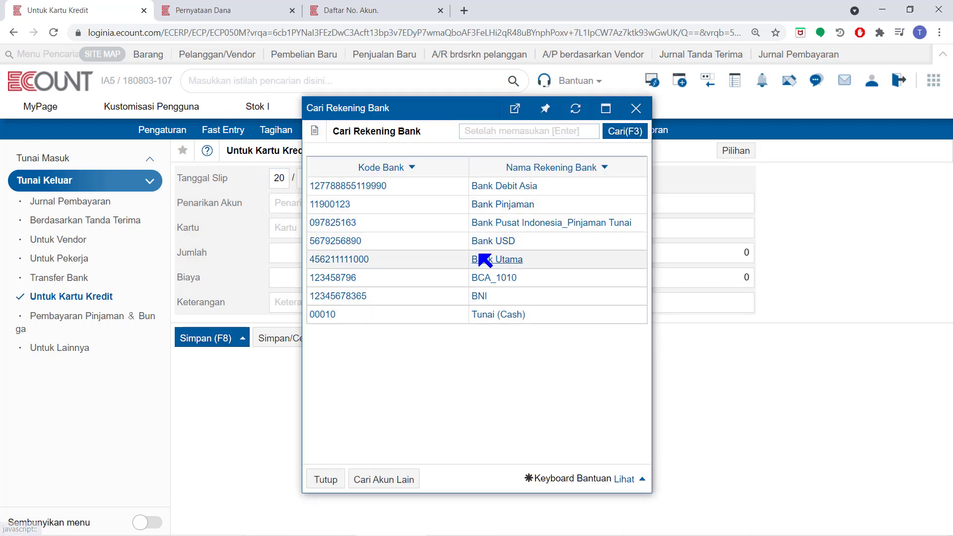
left_click(484, 259)
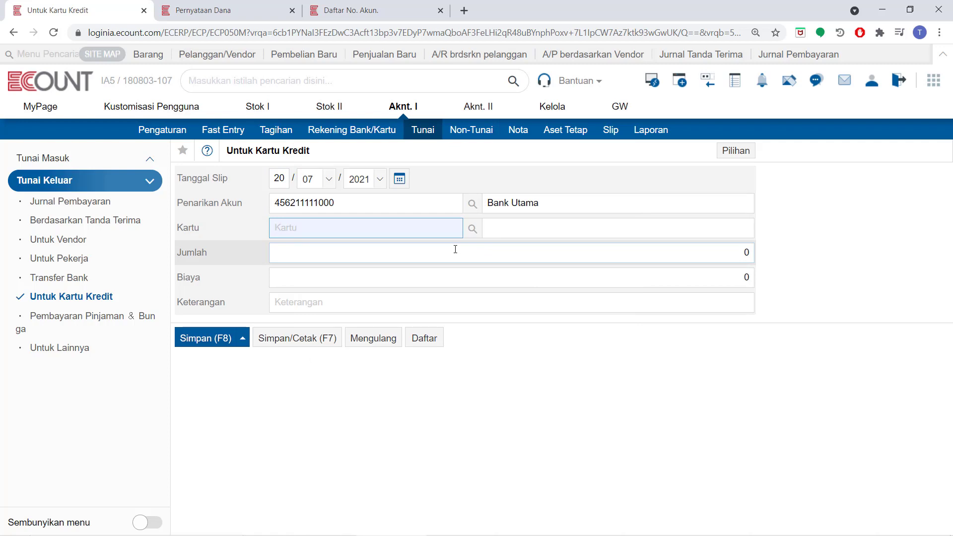
left_click(474, 232)
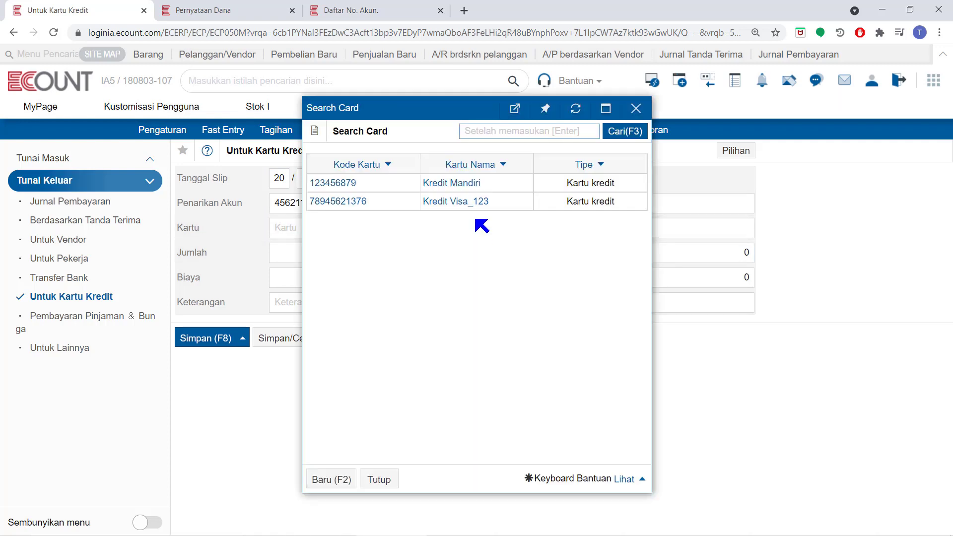
left_click(474, 203)
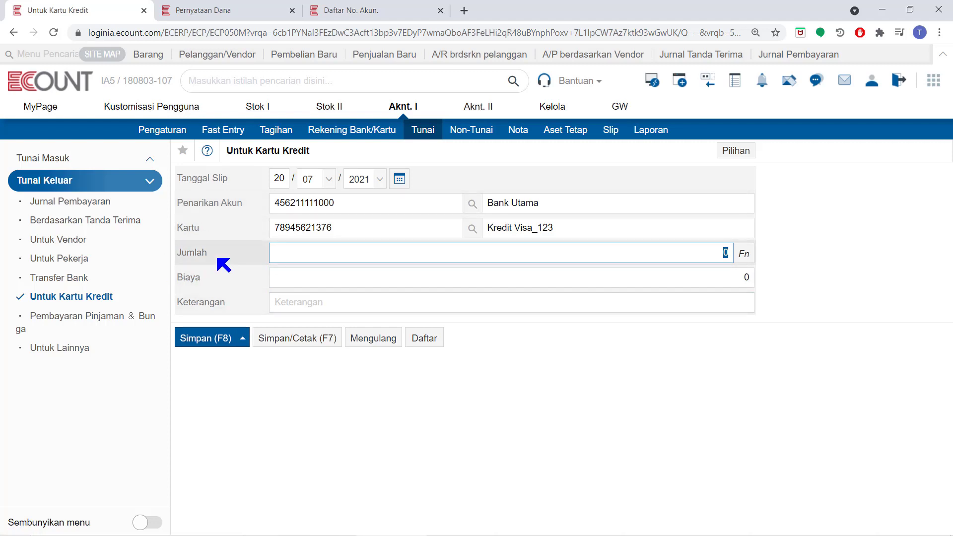
- Enter 1.650.000 as the credit card payment amount, then save the entry and close its printed voucher
type("1.650.000")
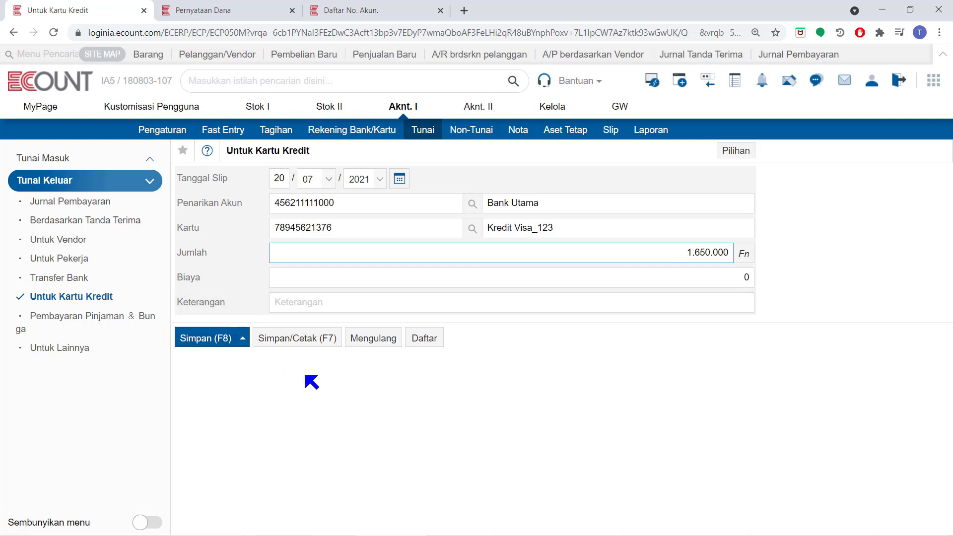
left_click(318, 345)
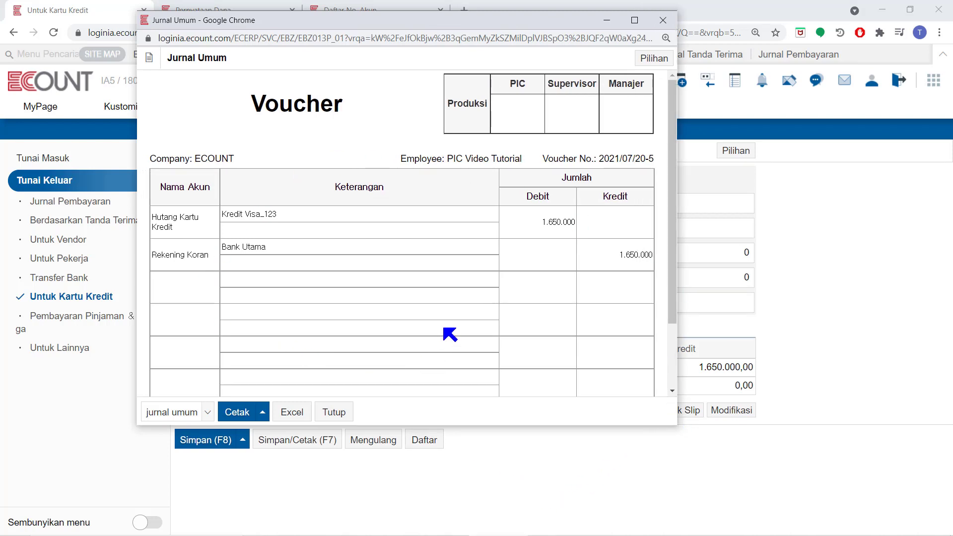
left_click(339, 414)
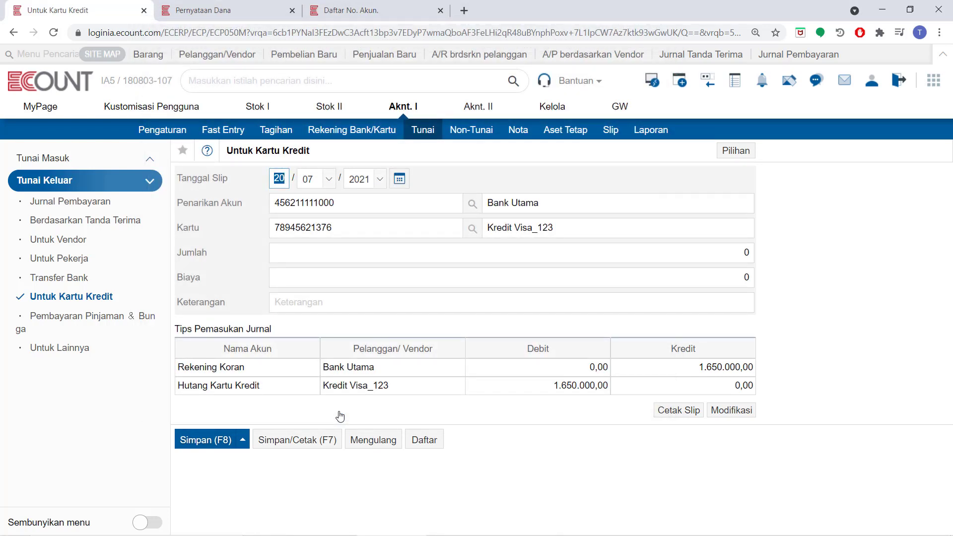
- Refresh the fund statement report and review the Kredit Visa_123 credit card payable balance
left_click(256, 9)
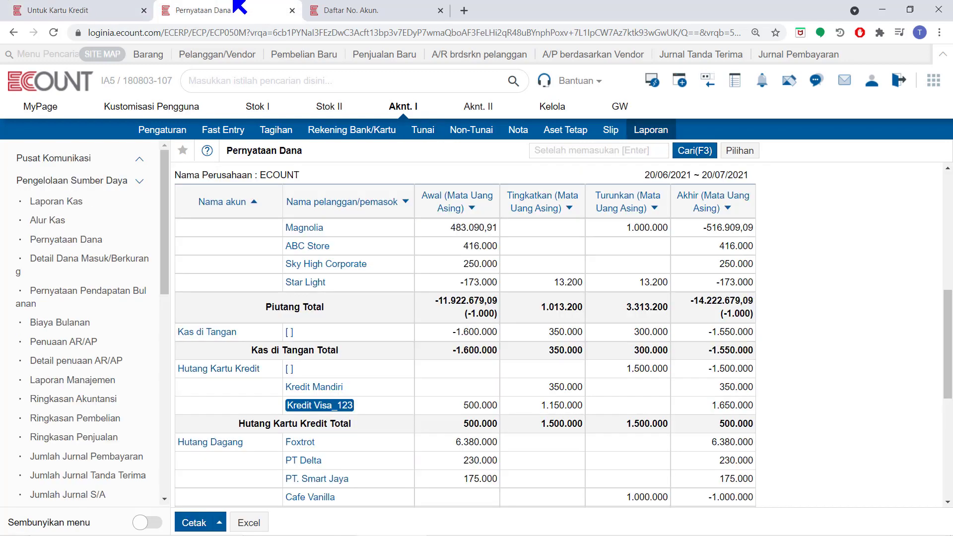
left_click(693, 150)
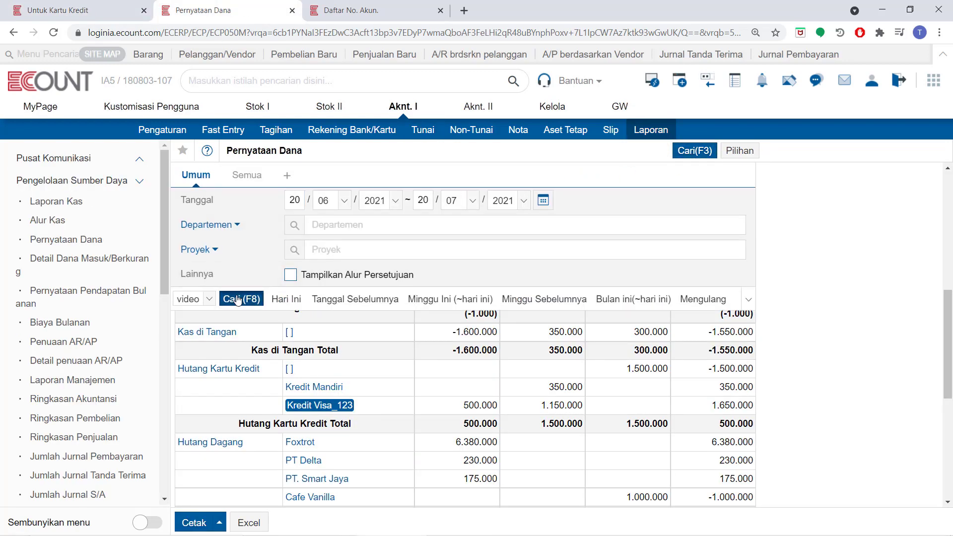
left_click(240, 299)
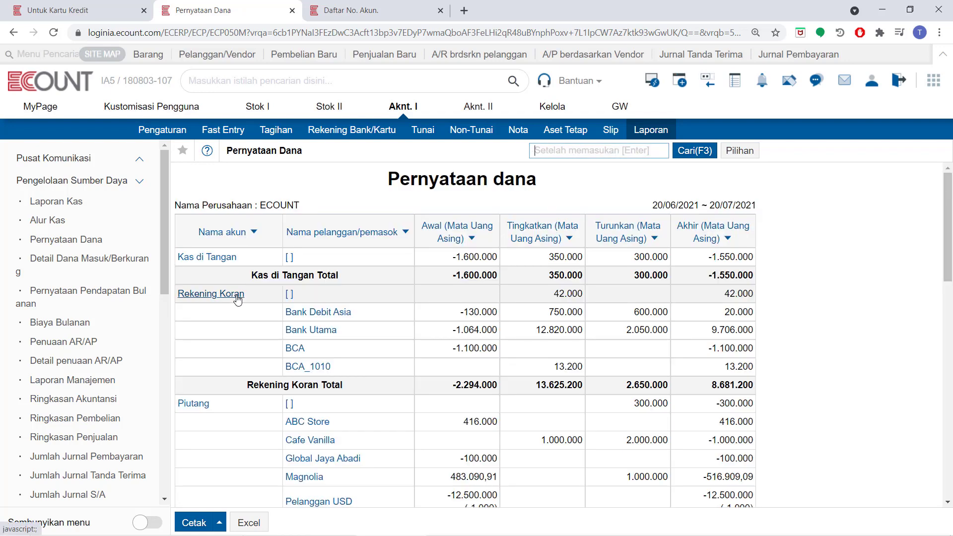
left_click(238, 234)
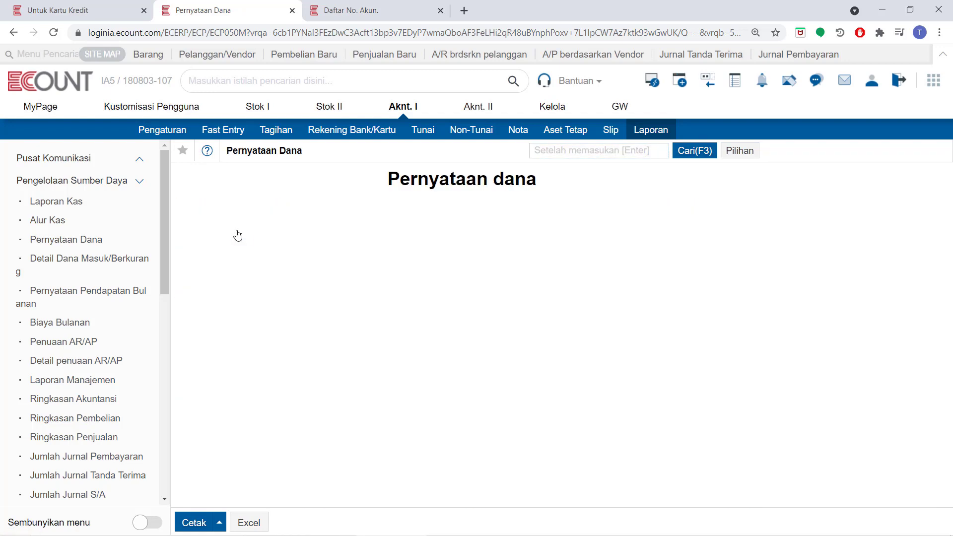
scroll(241, 236, "down", 9)
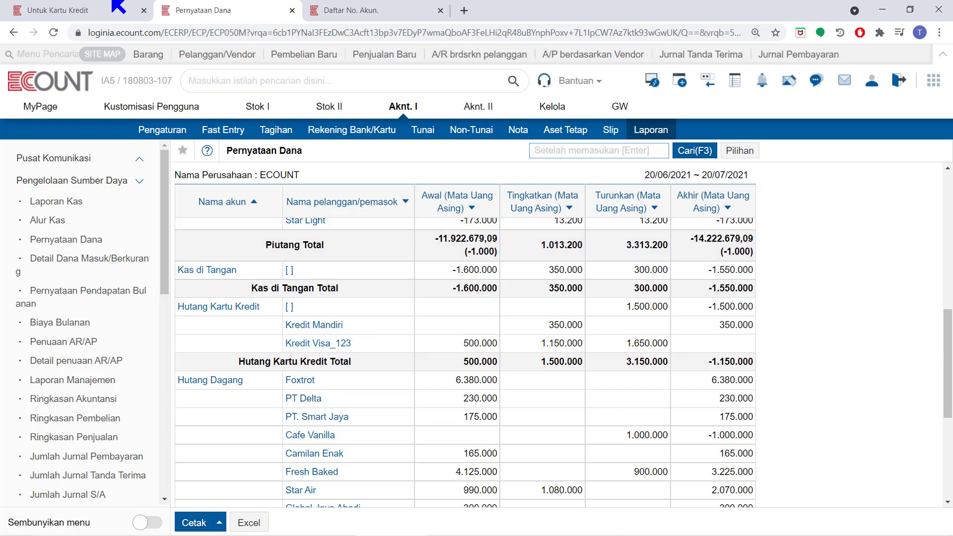
left_click(80, 7)
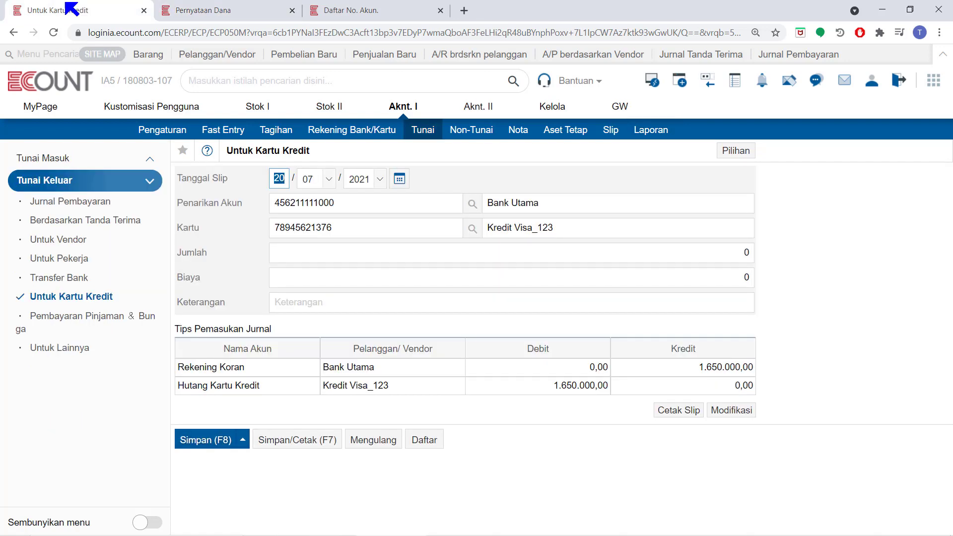
- Open the loan and interest payment form, selecting Bank Utama as the withdrawal account and Bank Pinjaman as the loan bank
left_click(53, 325)
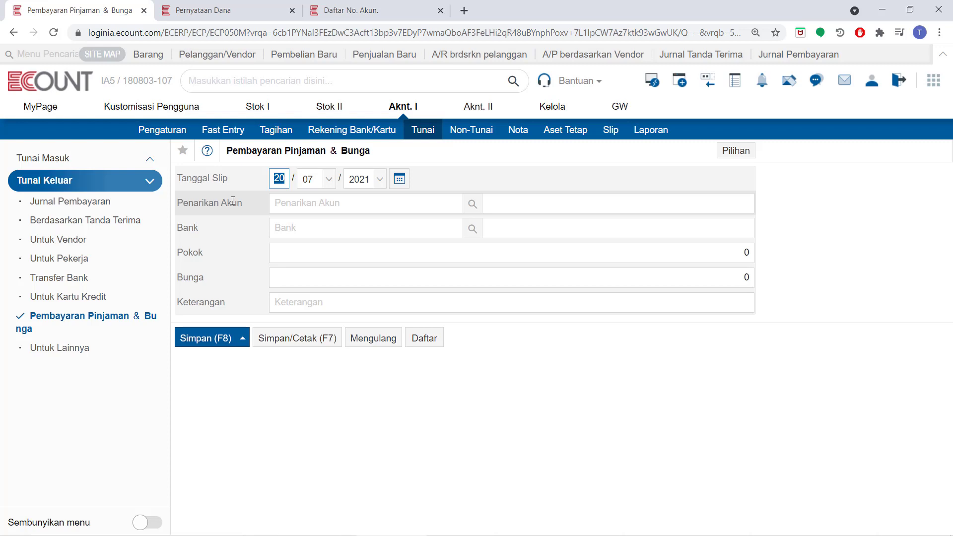
left_click(472, 204)
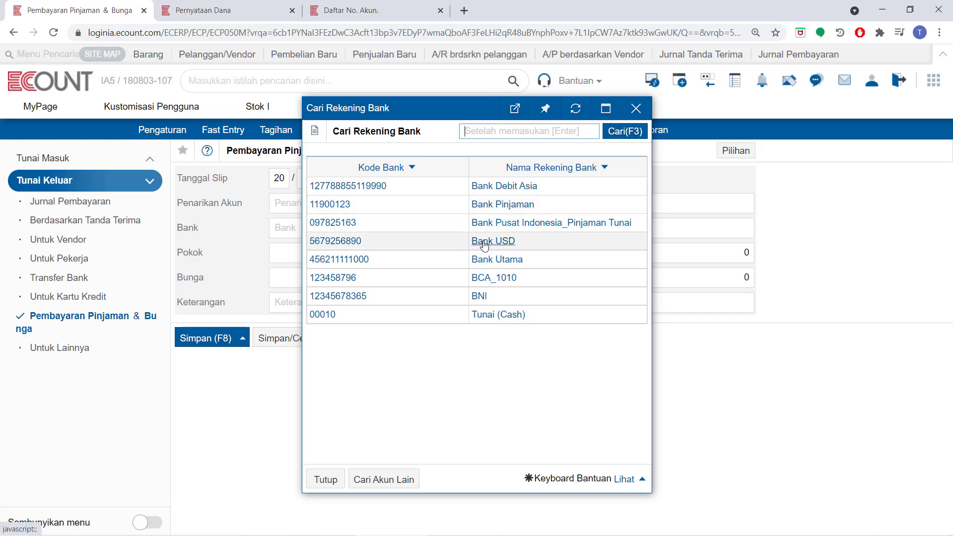
left_click(502, 258)
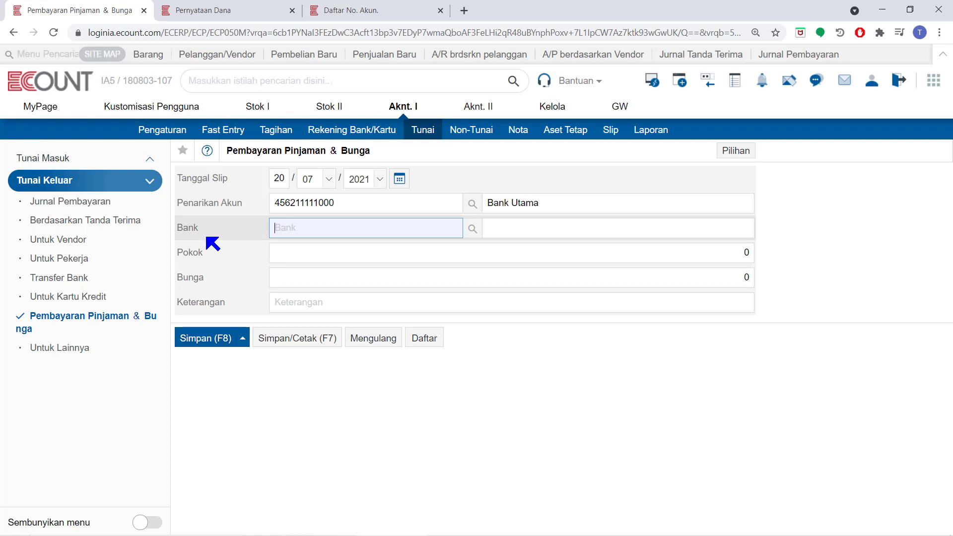
left_click(471, 229)
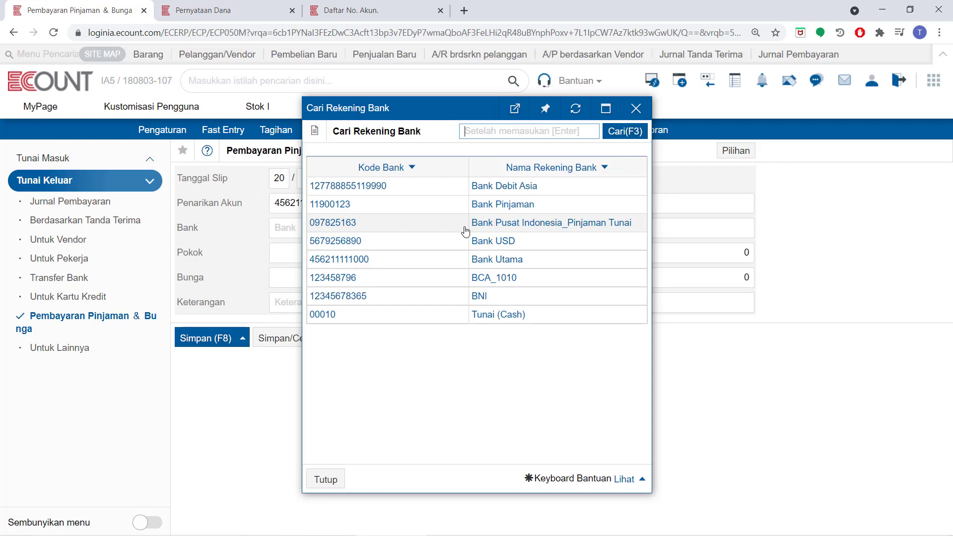
left_click(492, 204)
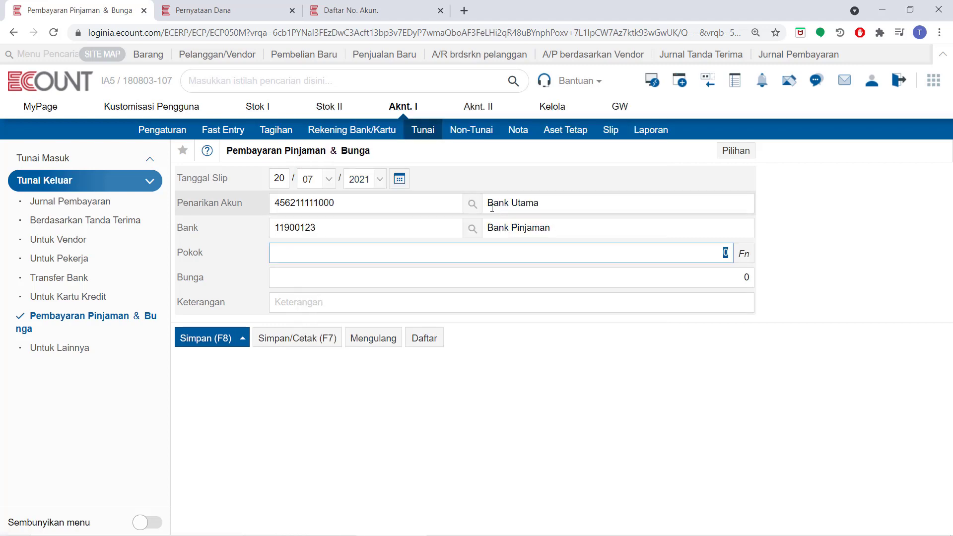
- Check which ledger account is linked to Bank Pinjaman in the bank account list
left_click(387, 14)
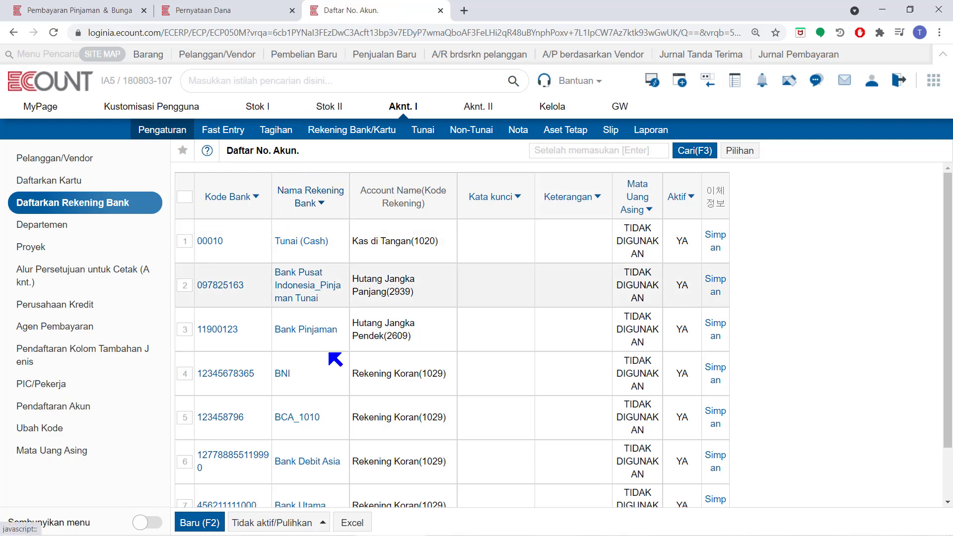
left_click_drag(427, 294, 352, 294)
left_click_drag(424, 342, 358, 324)
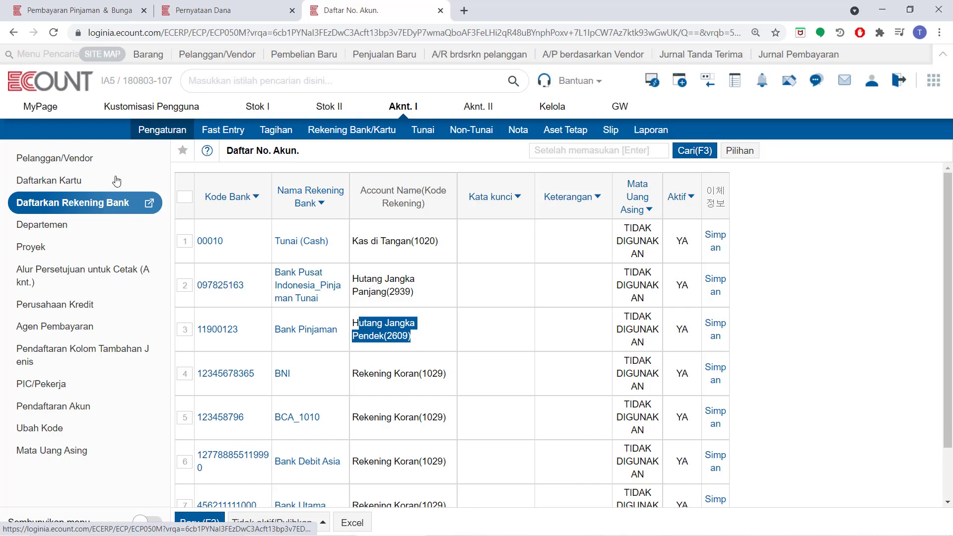
left_click(75, 11)
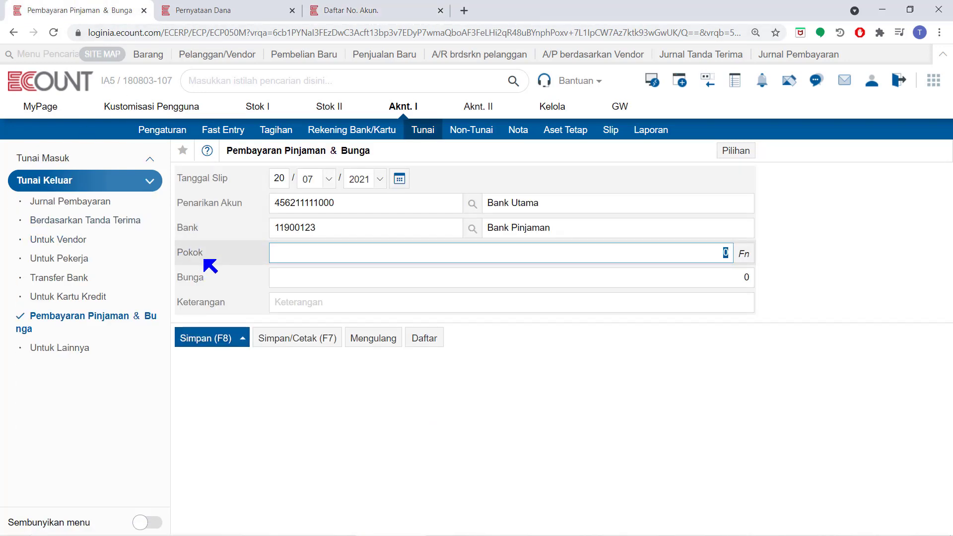
- Enter a principal of 250.000 and interest of 20.000 for the loan payment
type("1")
key("BackSpace")
type("250.000")
left_click(323, 278)
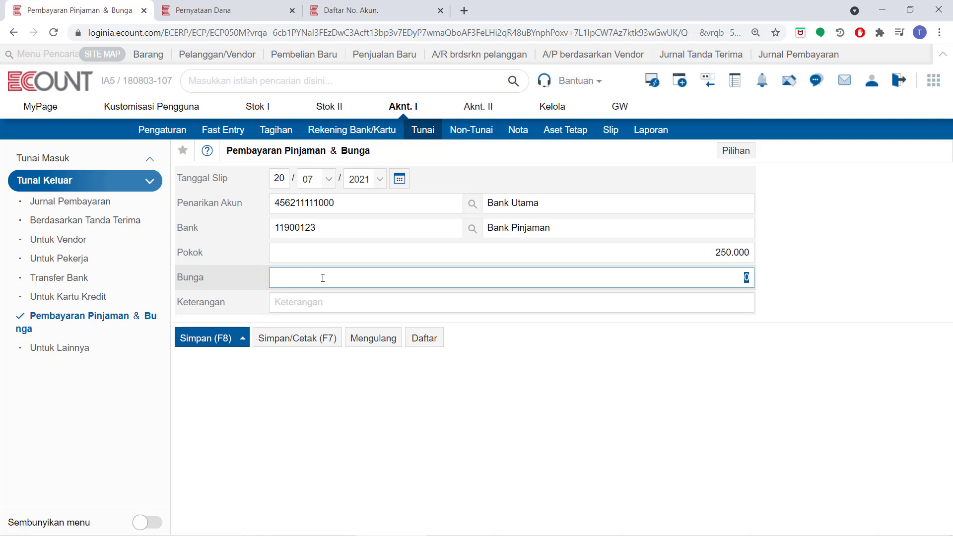
type("200000")
- Open the form's account settings to check the interest account, then close them
left_click(740, 151)
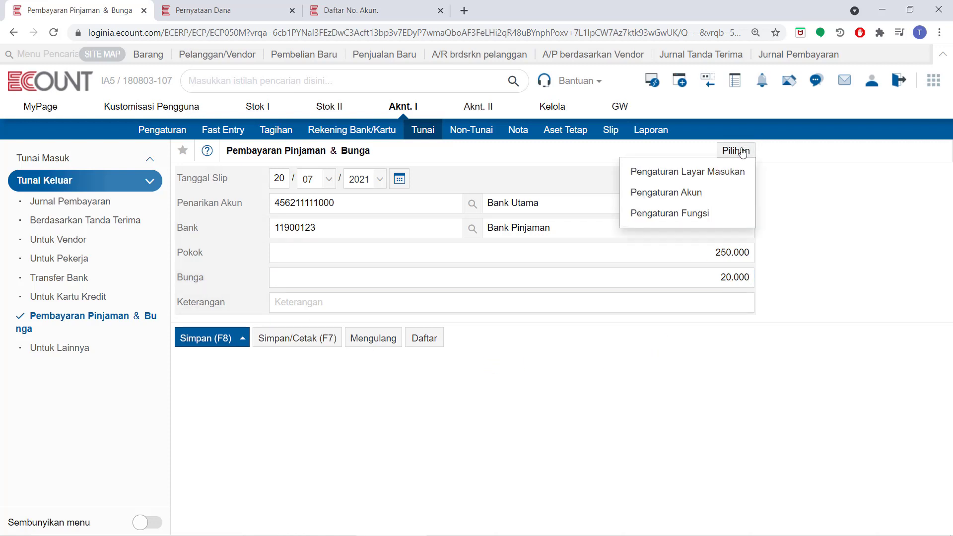
left_click(723, 201)
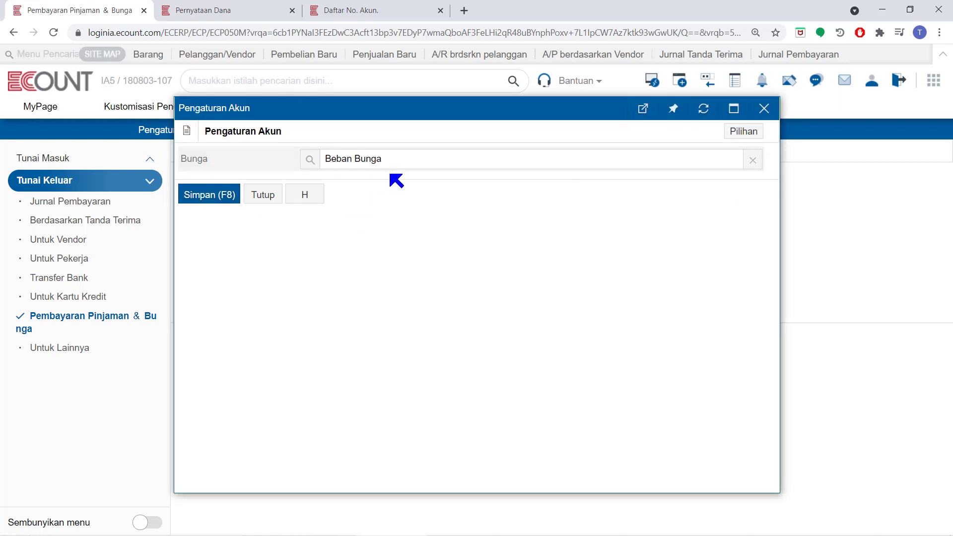
left_click(257, 192)
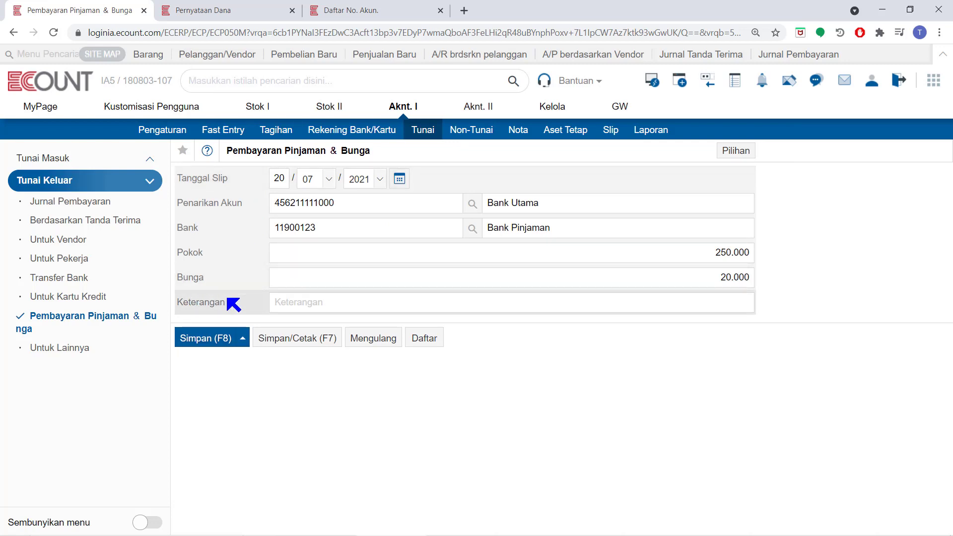
- Add the remark "pembayaran ketiga", then save the loan payment and close its printed voucher
left_click(306, 301)
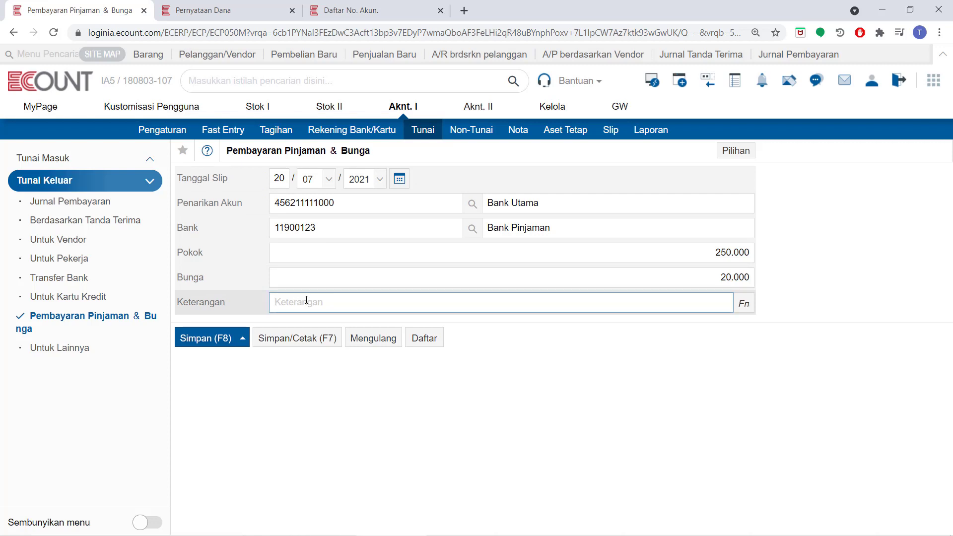
type("pembayaran ketiga")
left_click(326, 341)
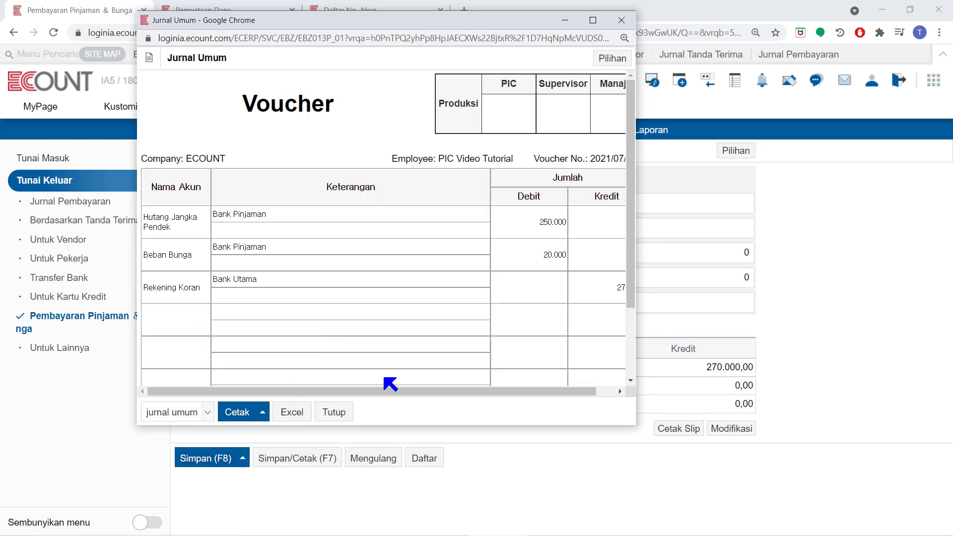
left_click(334, 411)
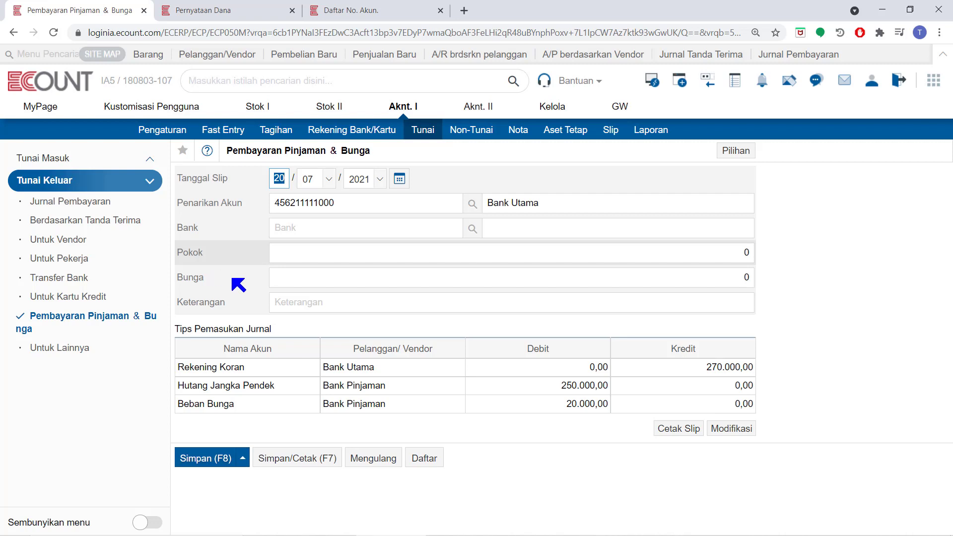
- Enter an interest of 25.000 in the cleared loan payment form
left_click(317, 276)
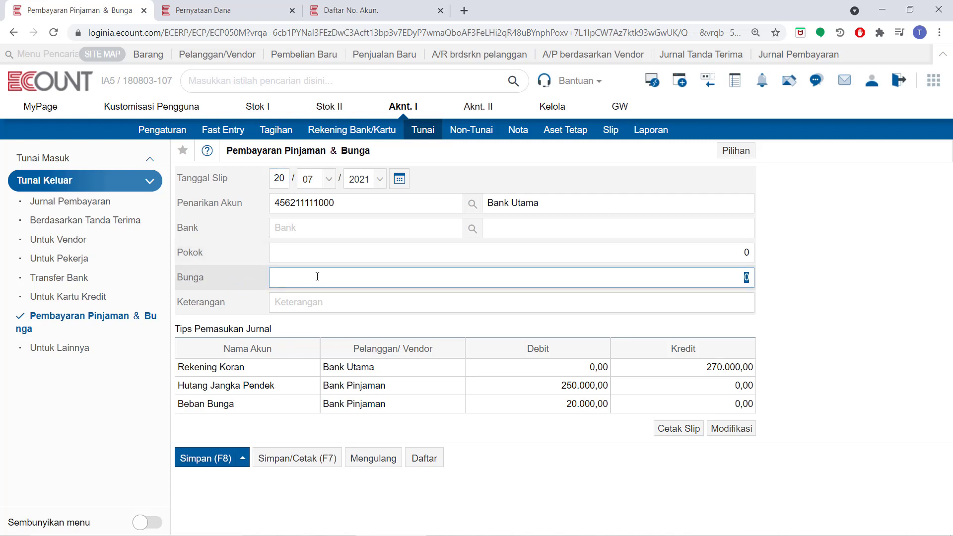
type("250000")
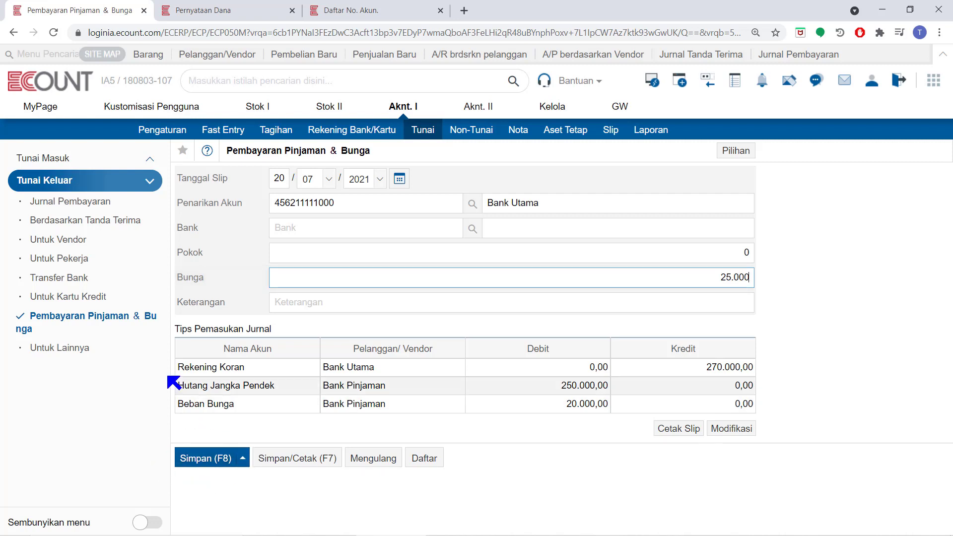
- Open the other payments form, choosing Tunai (Cash) as the withdrawal account and The Galaxy System as the vendor
left_click(76, 350)
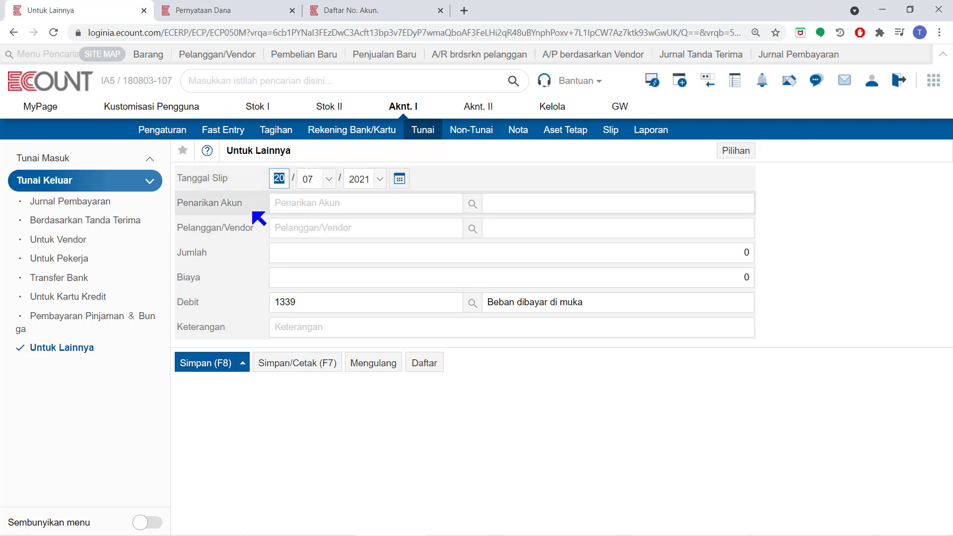
left_click(472, 203)
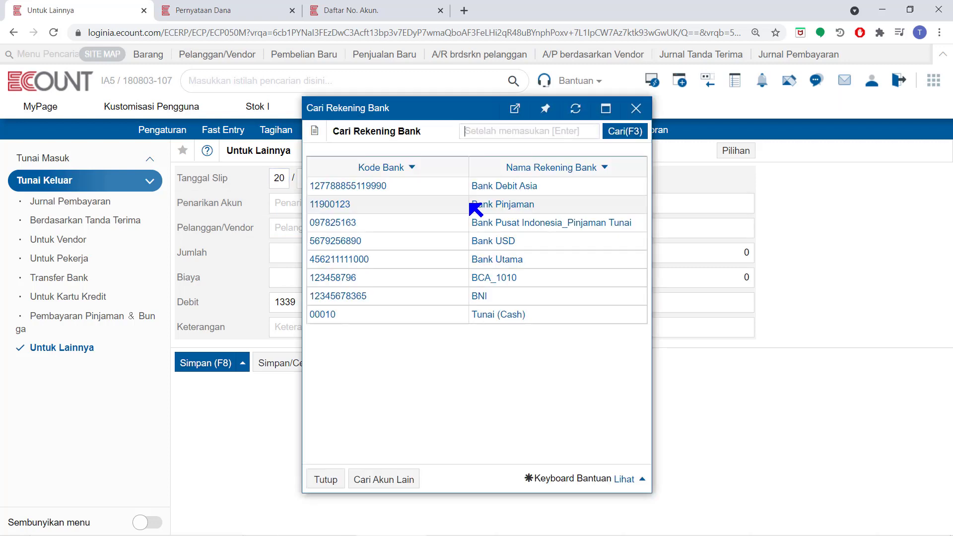
left_click(475, 314)
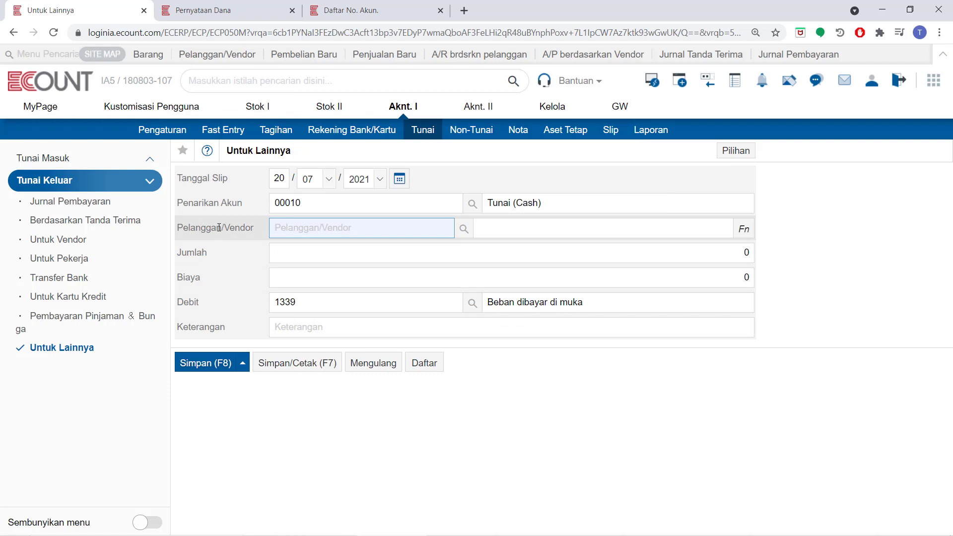
type("galax")
key("Return")
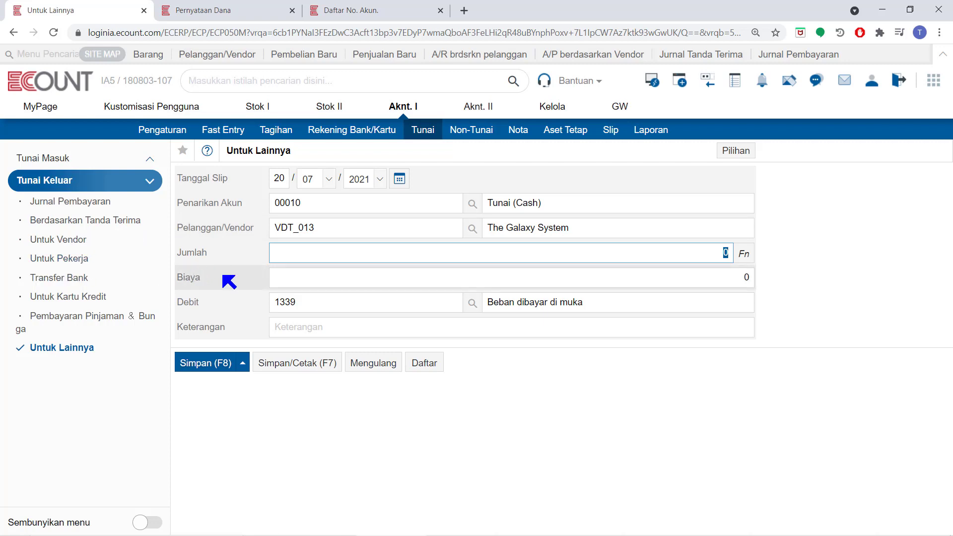
- Enter an amount of 100.000 with the remark "DP Kontrak" and save the entry with its voucher
type("1000000")
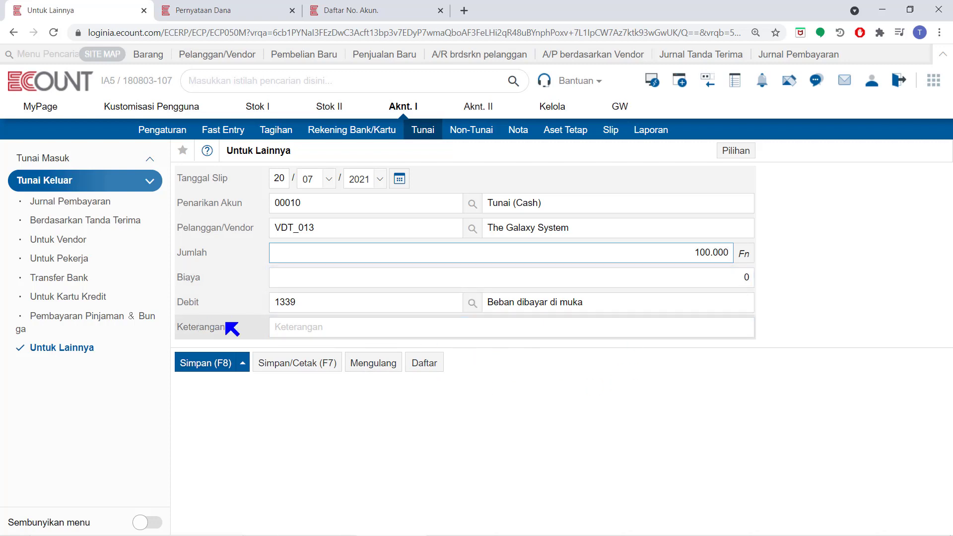
left_click(314, 331)
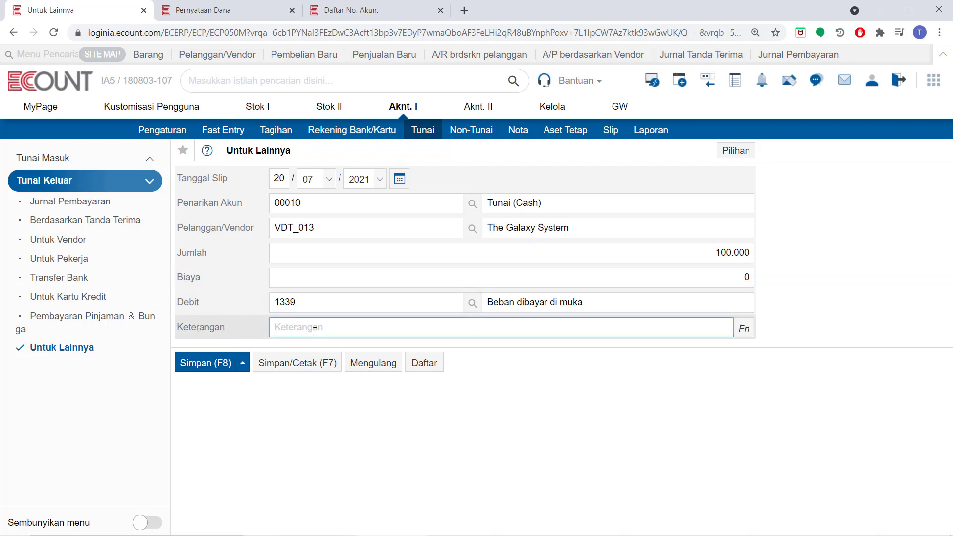
type("DP Kontrak")
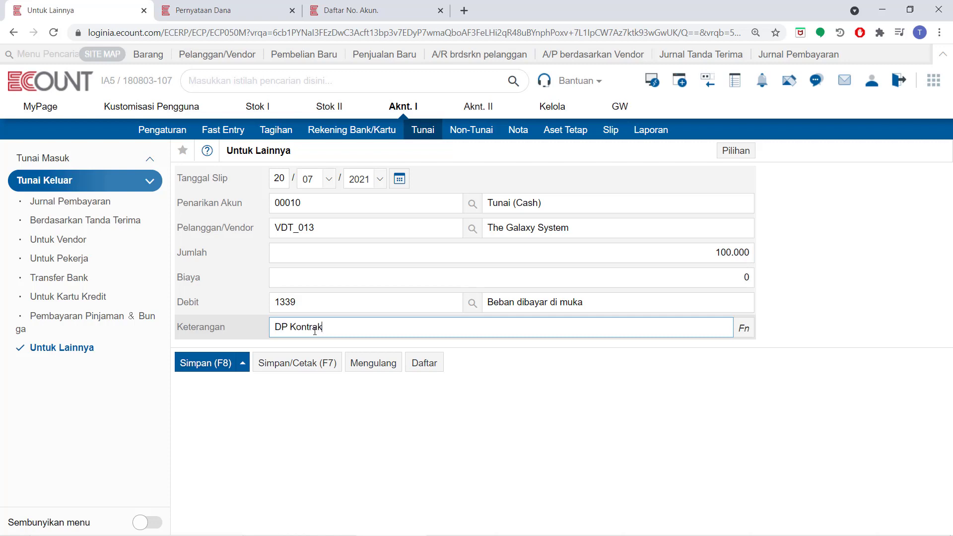
left_click(284, 370)
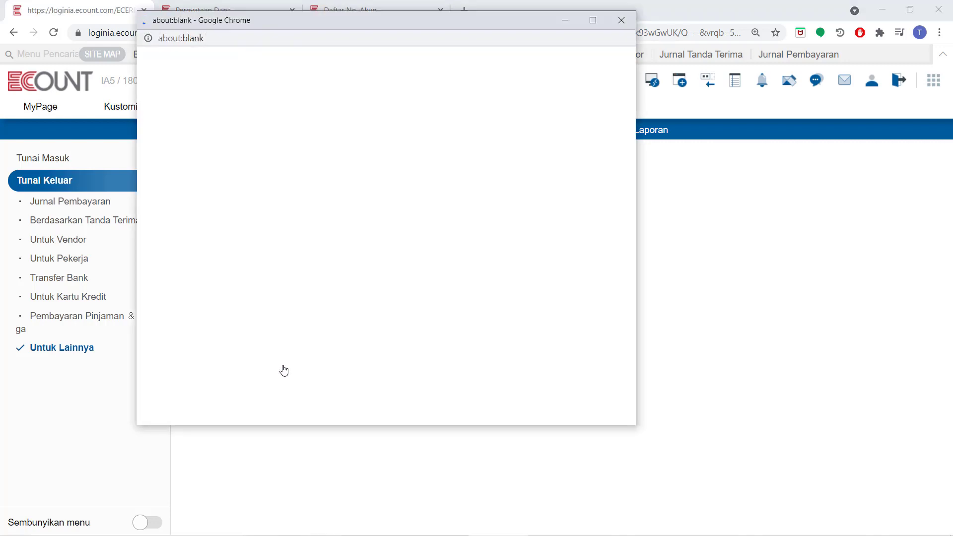